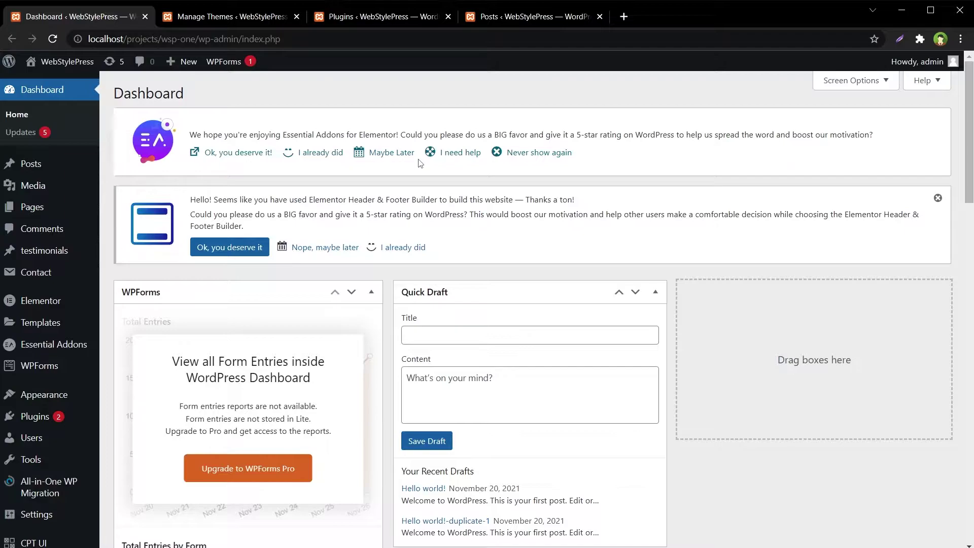
- Check the Themes, Plugins and Posts pages for the two rating-request notices, glancing at Posts Screen Options
{"action": "left_click", "coordinate": [250, 20]}
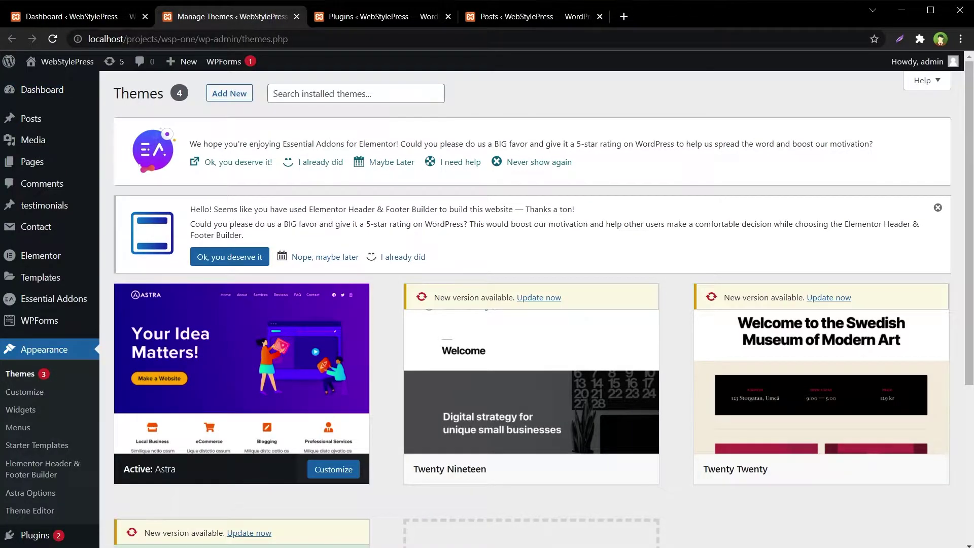
{"action": "left_click", "coordinate": [382, 20]}
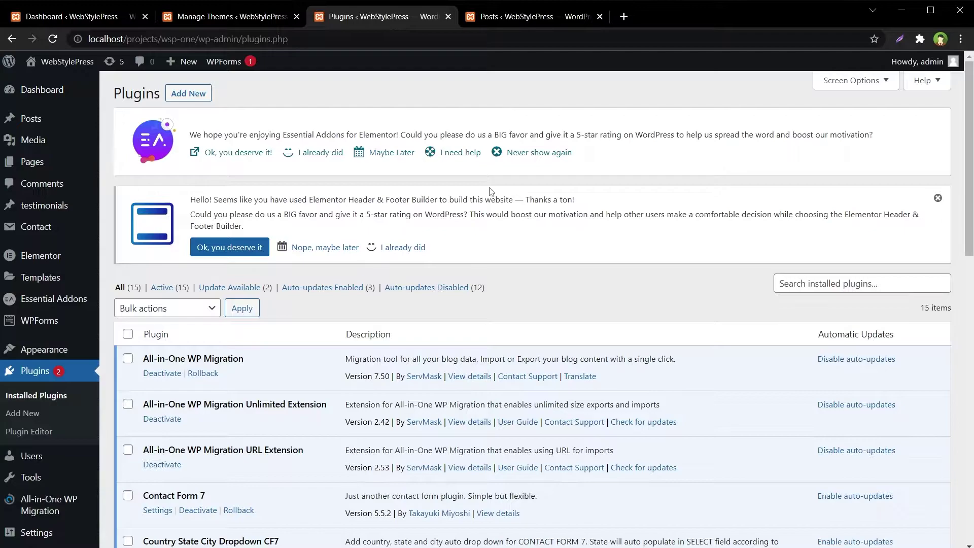
{"action": "left_click", "coordinate": [525, 18]}
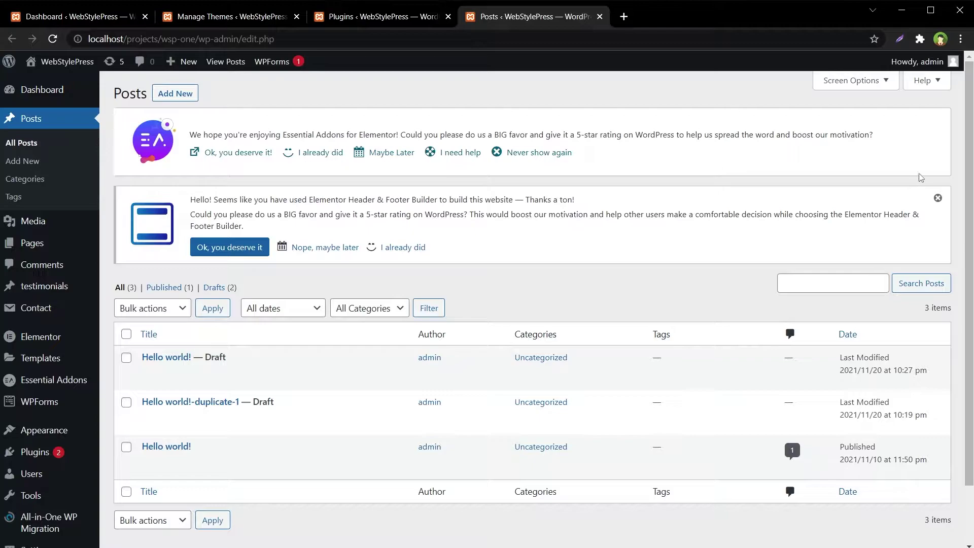
{"action": "left_click", "coordinate": [857, 86]}
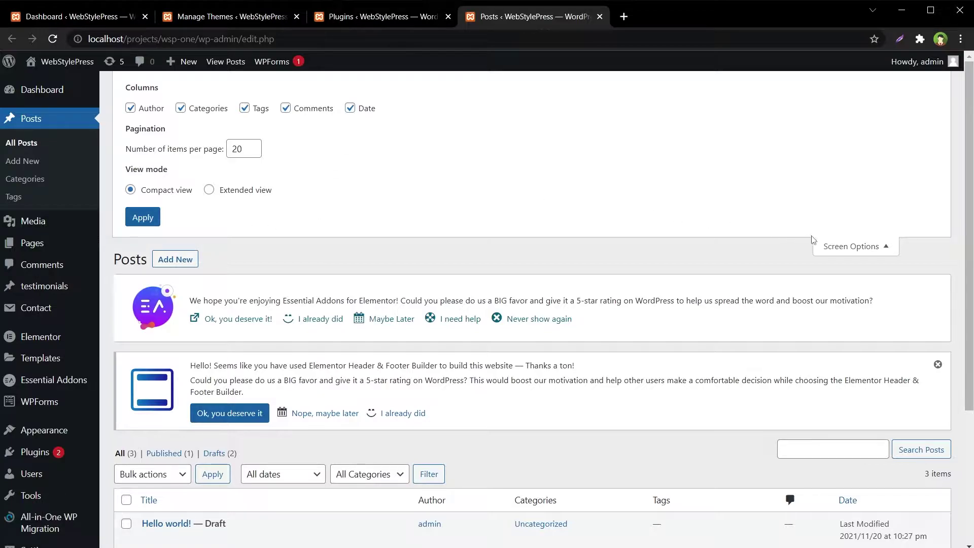
{"action": "left_click", "coordinate": [837, 246]}
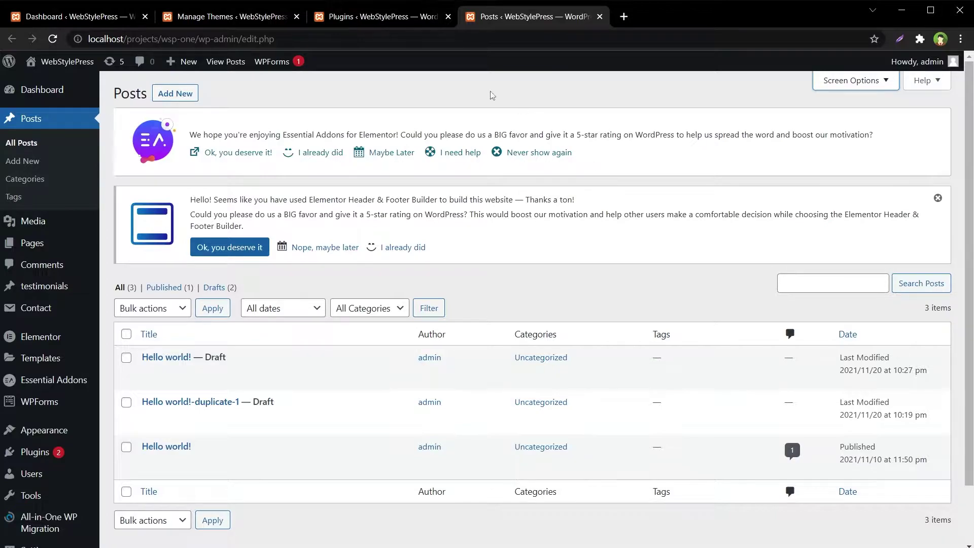
- Scroll the 15-plugin Installed Plugins list, check Themes, and return to Plugins at the top
{"action": "left_click", "coordinate": [387, 28]}
{"action": "scroll", "coordinate": [640, 273], "scroll_direction": "down", "scroll_amount": 5}
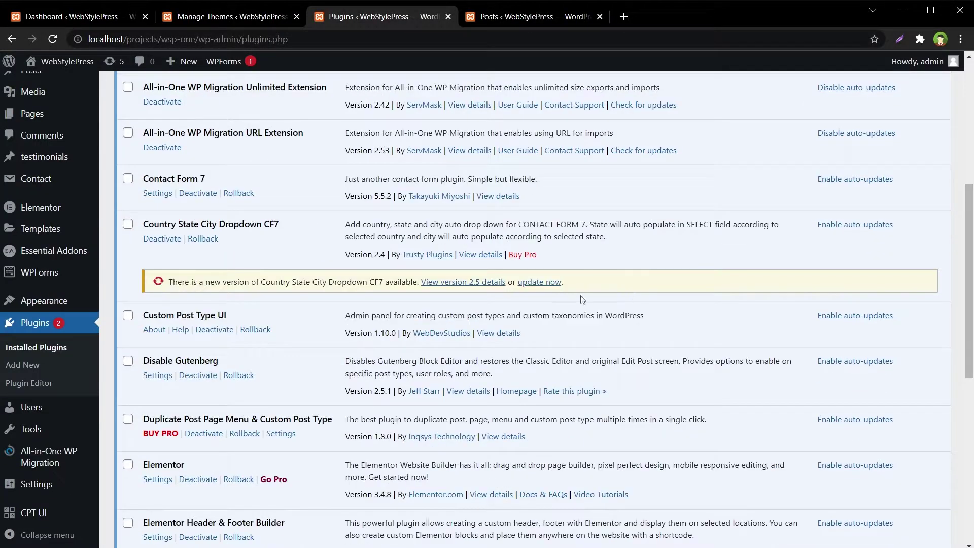
{"action": "scroll", "coordinate": [640, 273], "scroll_direction": "down", "scroll_amount": 7}
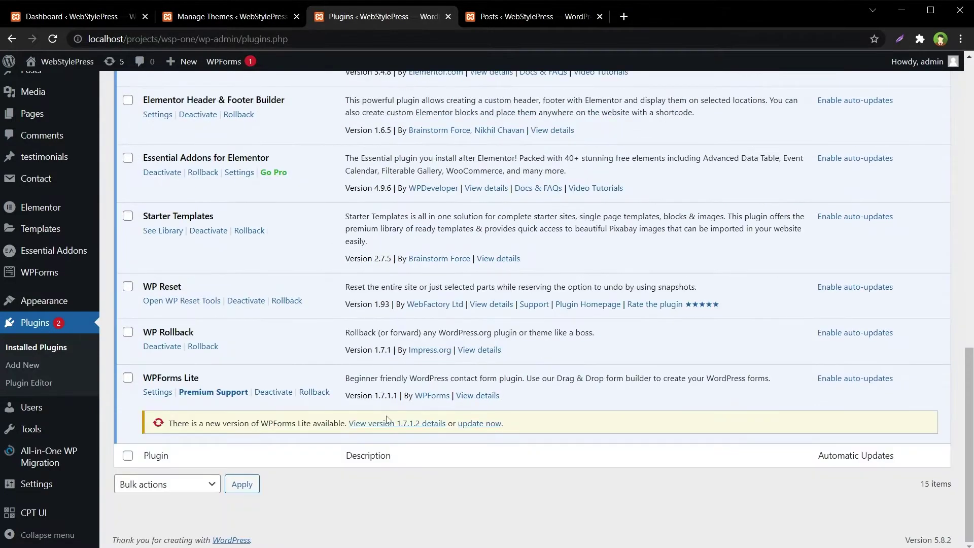
{"action": "left_click", "coordinate": [253, 13]}
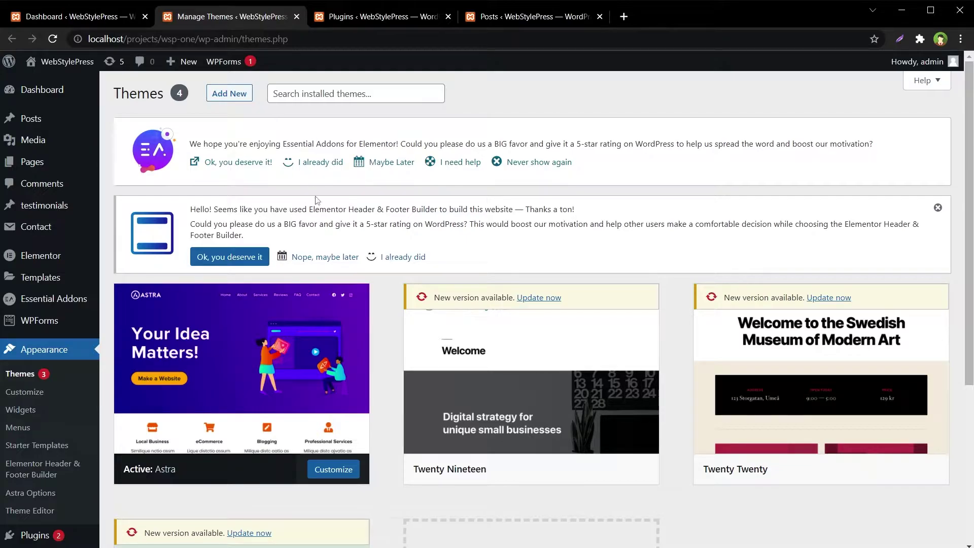
{"action": "left_click", "coordinate": [361, 17]}
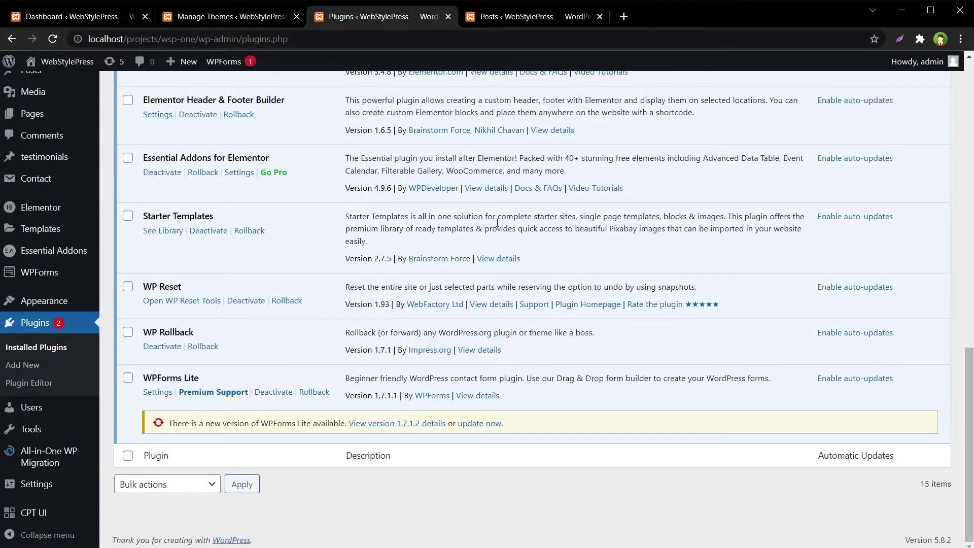
{"action": "scroll", "coordinate": [497, 221], "scroll_direction": "up", "scroll_amount": 15}
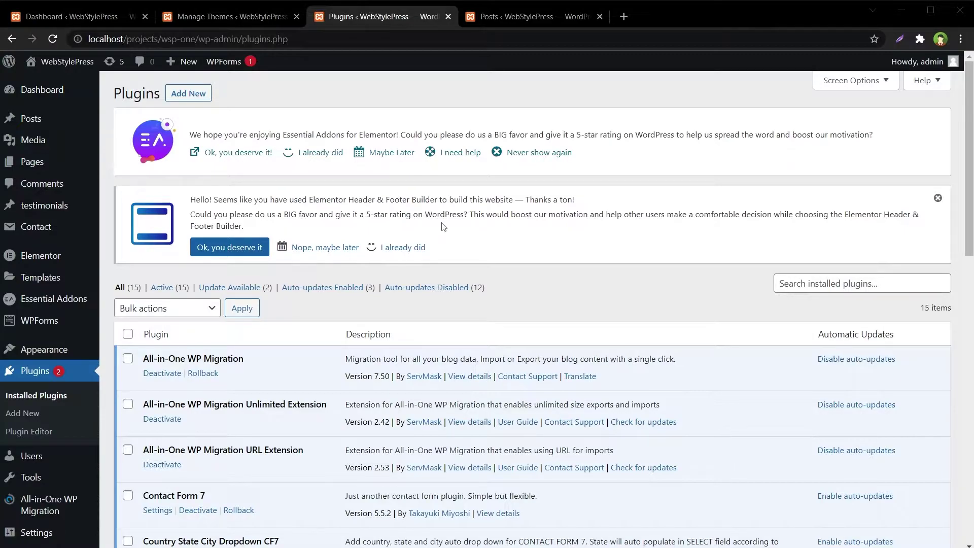
- Search the plugin directory for 'hide dashboard notifications', then install and activate Hide Dashboard Notifications
{"action": "left_click", "coordinate": [190, 93]}
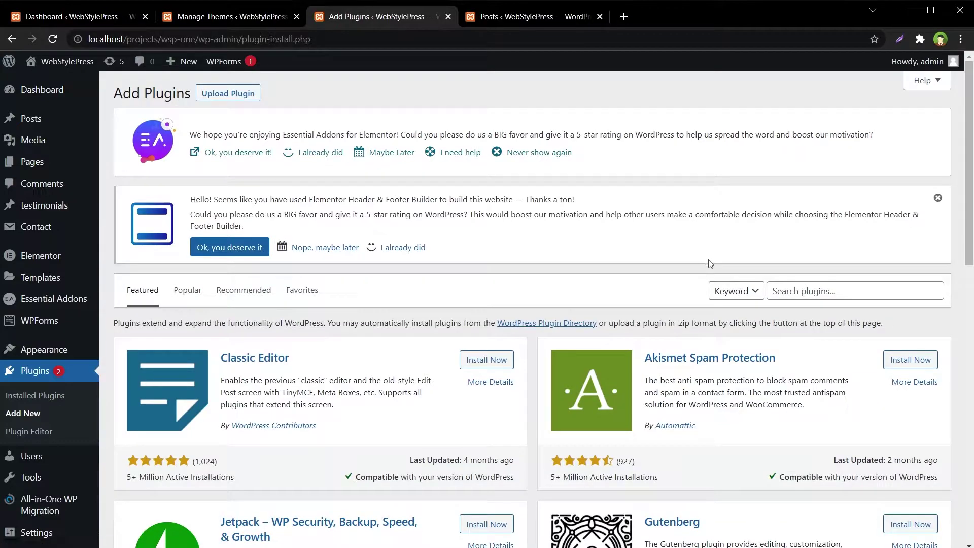
{"action": "left_click", "coordinate": [814, 295]}
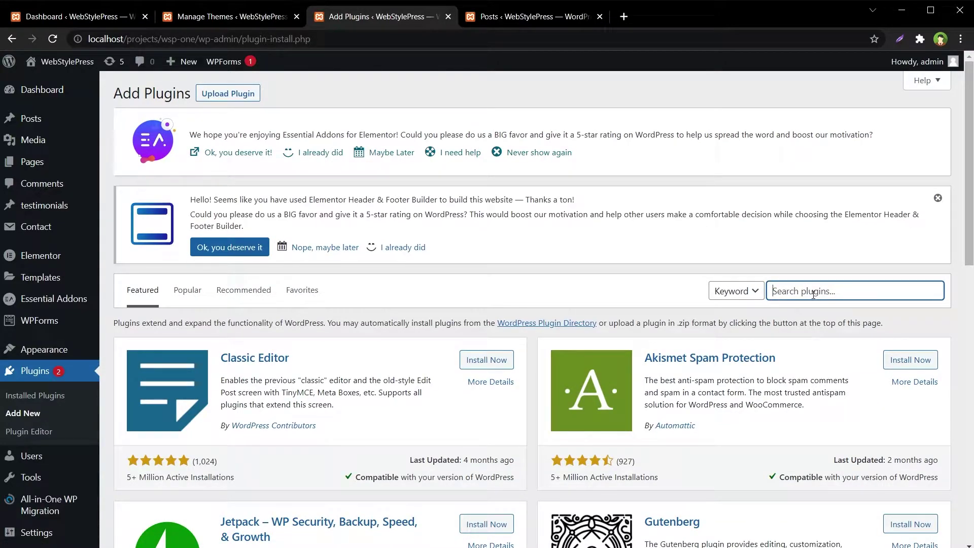
{"action": "type", "text": "hide dashboard no"}
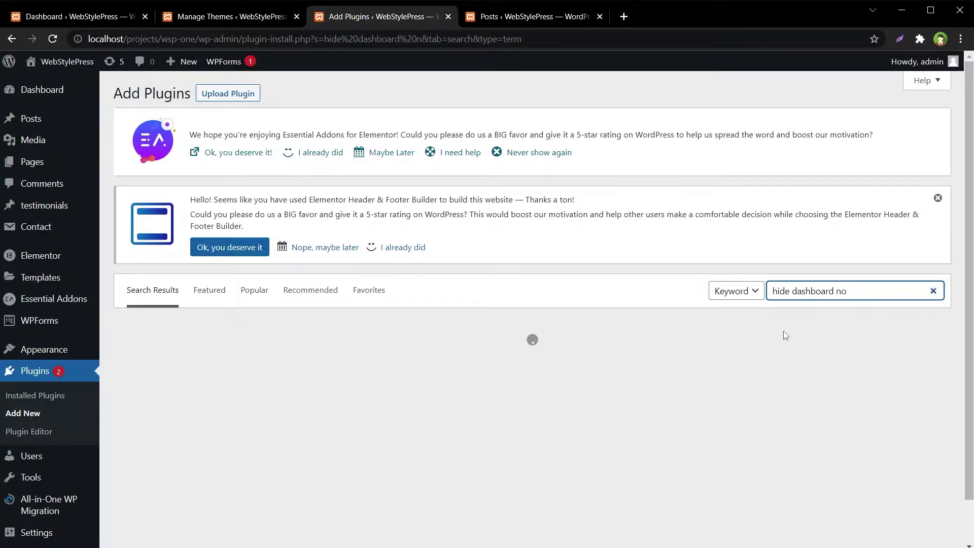
{"action": "type", "text": "tifications"}
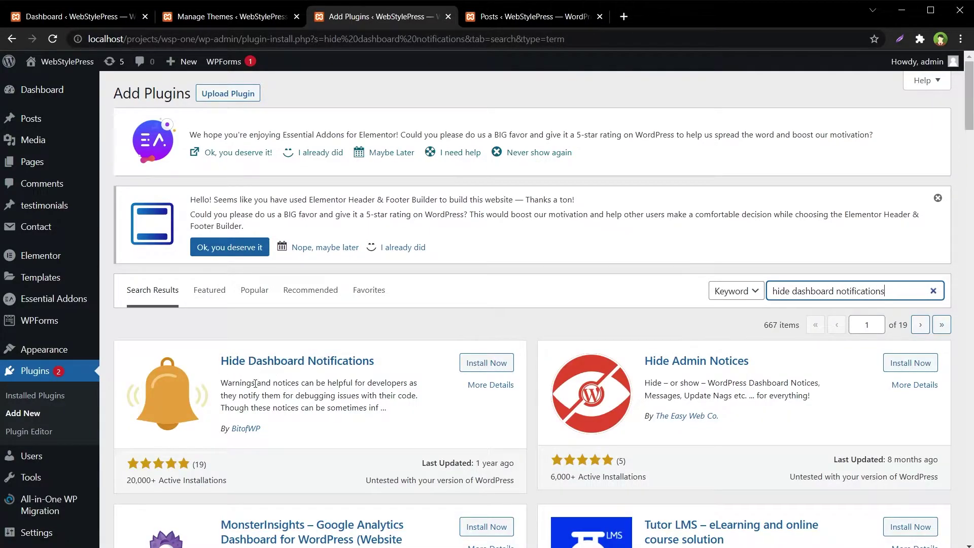
{"action": "left_click", "coordinate": [472, 363]}
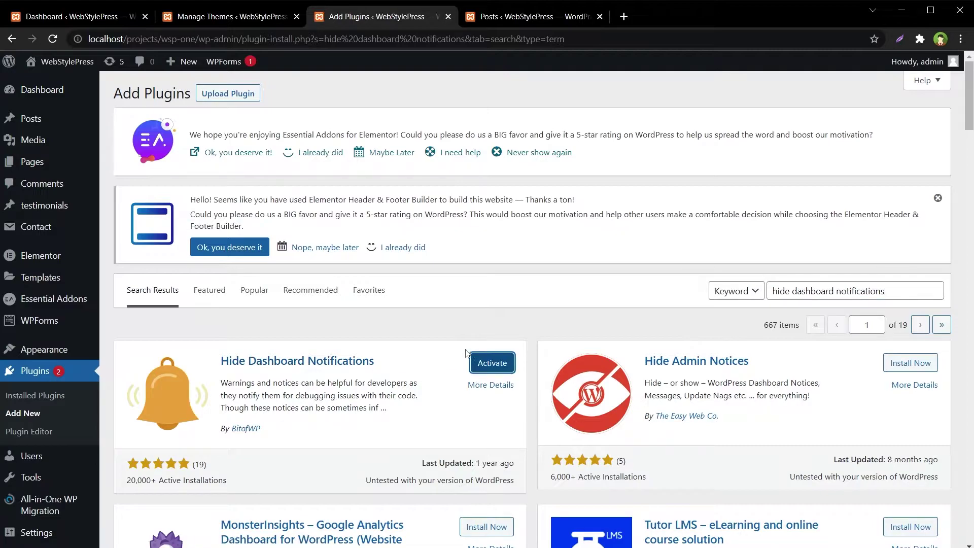
{"action": "left_click", "coordinate": [495, 362]}
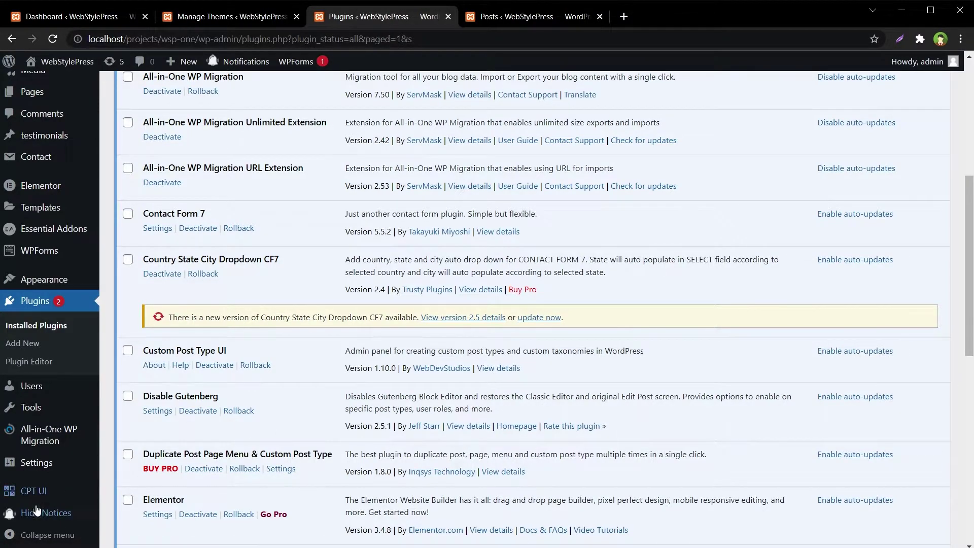
- Turn off 'Only for Admins', turn on 'Hide Dashboard Notices and Warnings', save, and view Posts
{"action": "left_click", "coordinate": [65, 518]}
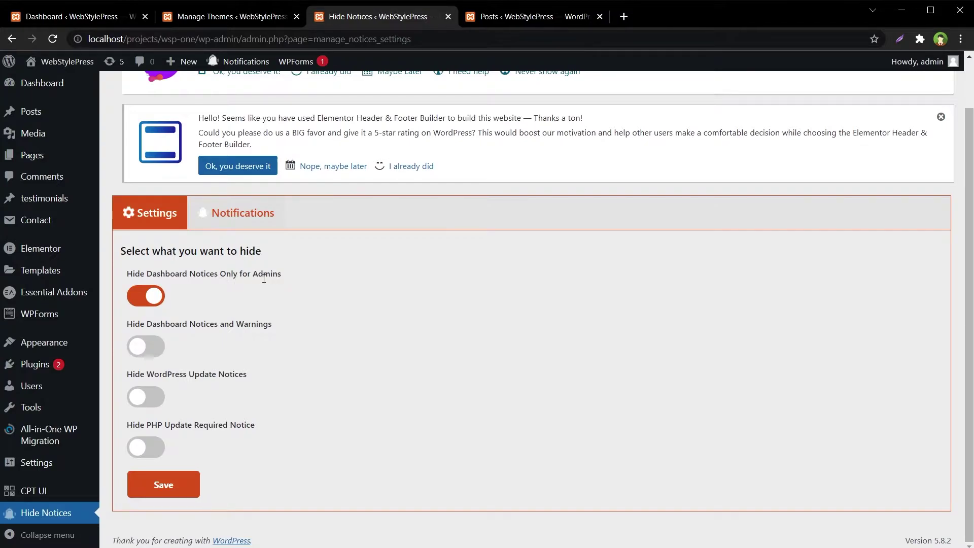
{"action": "left_click", "coordinate": [154, 303]}
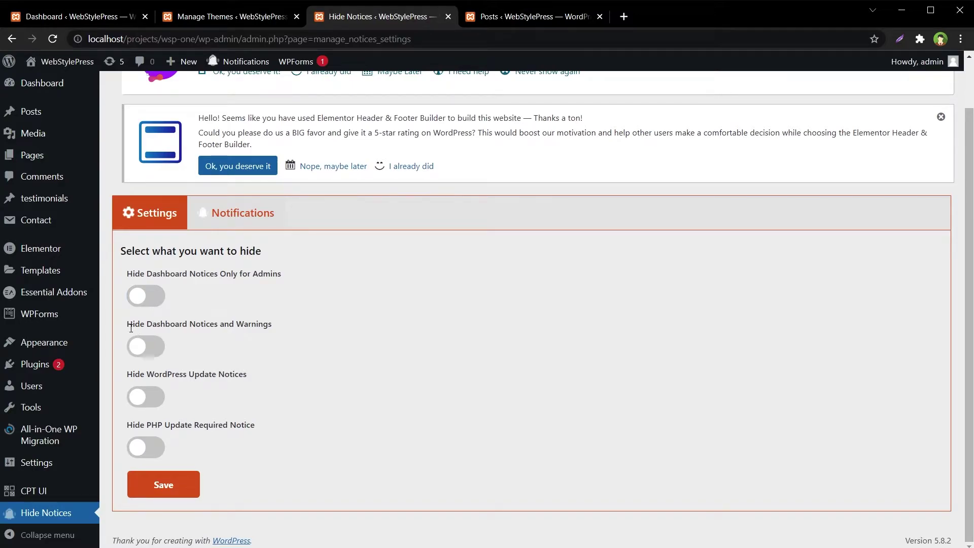
{"action": "left_click_drag", "start_coordinate": [127, 325], "coordinate": [277, 324]}
{"action": "left_click", "coordinate": [138, 350]}
{"action": "left_click", "coordinate": [163, 484]}
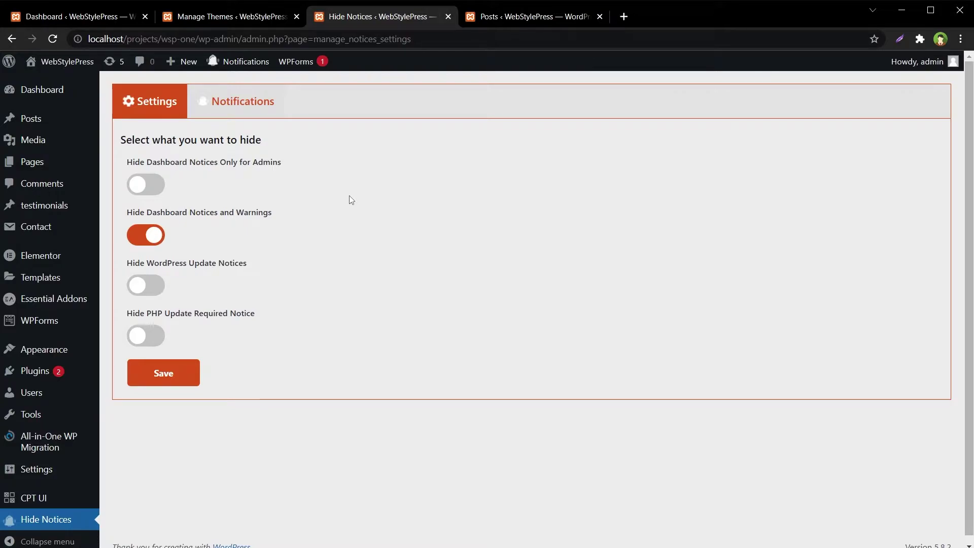
{"action": "left_click", "coordinate": [502, 16]}
- Reload the Posts, Themes and Dashboard pages to confirm the rating-request notices are gone
{"action": "key", "text": "F5"}
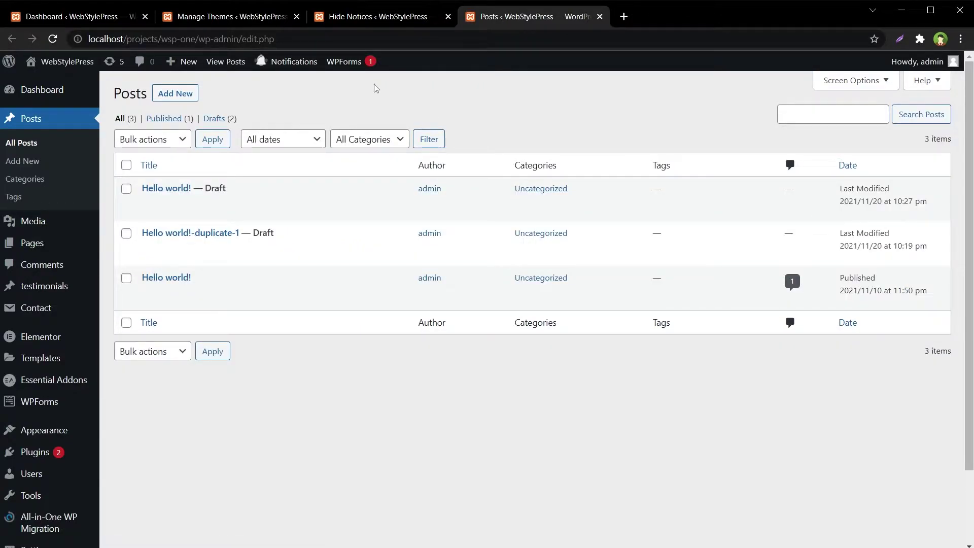
{"action": "left_click", "coordinate": [198, 25]}
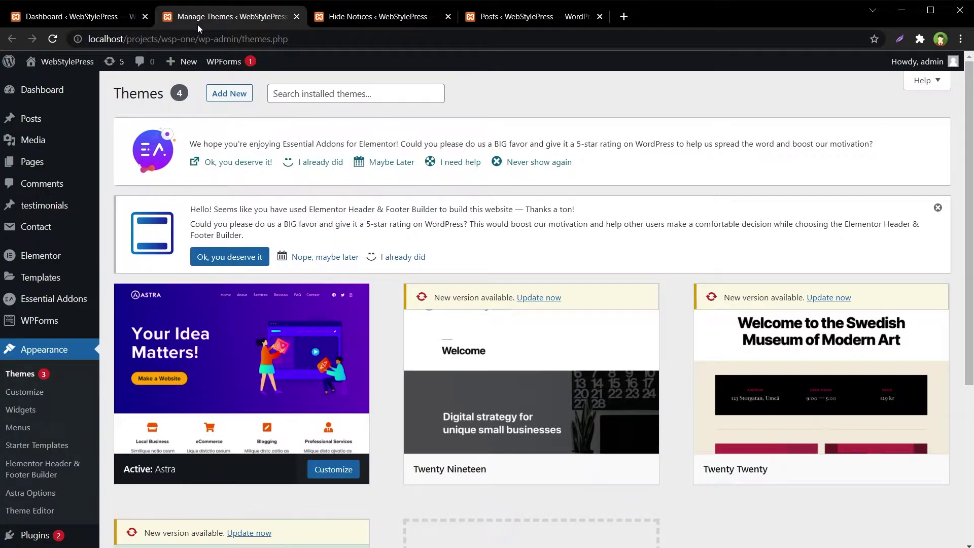
{"action": "key", "text": "F5"}
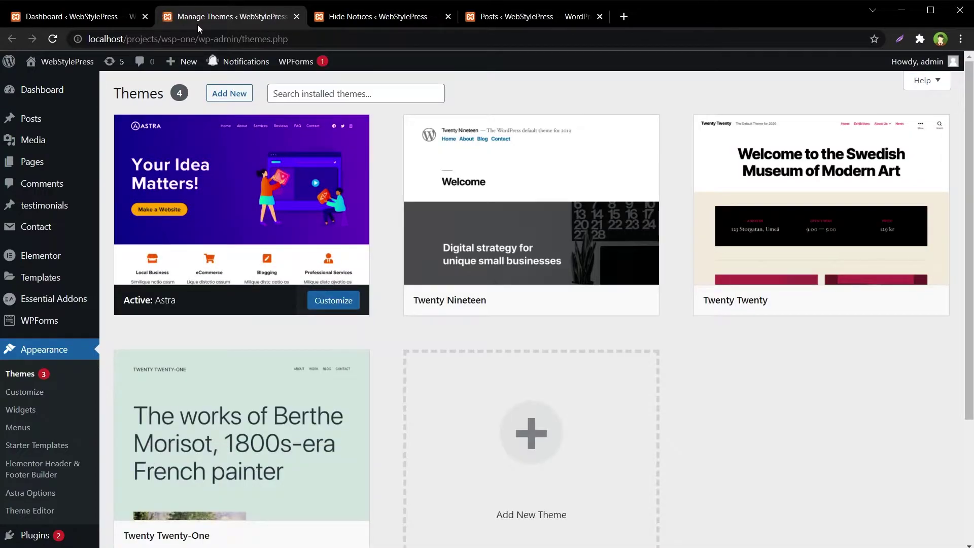
{"action": "scroll", "coordinate": [662, 201], "scroll_direction": "down", "scroll_amount": 3}
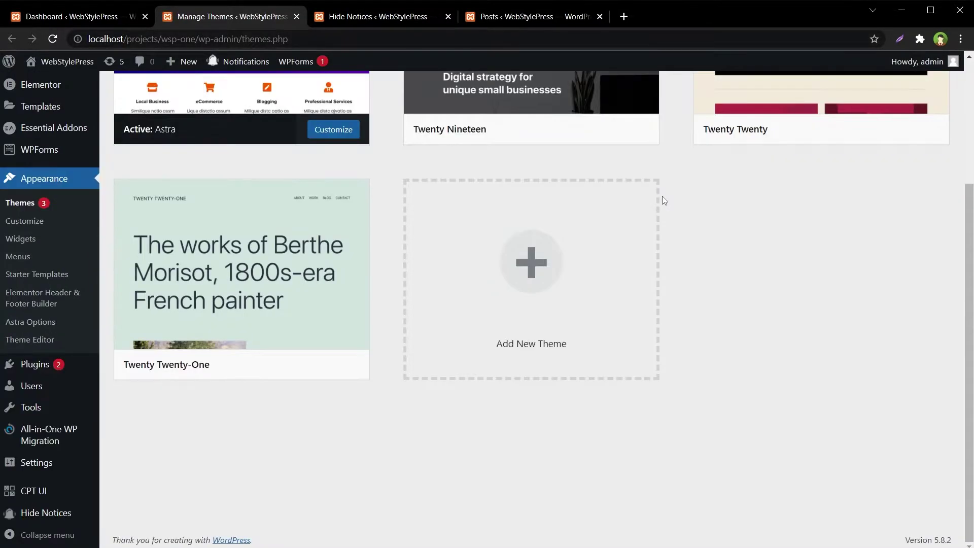
{"action": "scroll", "coordinate": [662, 200], "scroll_direction": "up", "scroll_amount": 3}
{"action": "mouse_move", "coordinate": [521, 126]}
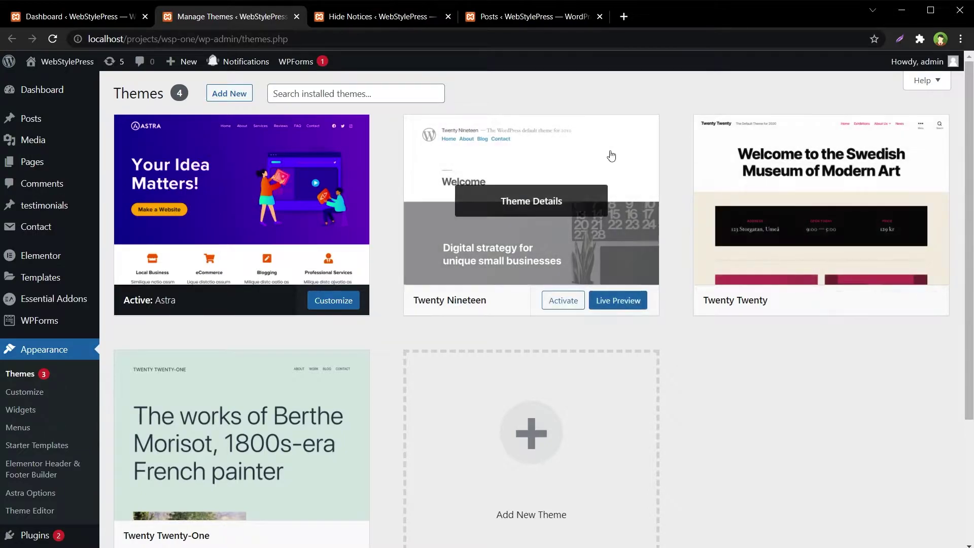
{"action": "left_click", "coordinate": [70, 18]}
{"action": "key", "text": "F5"}
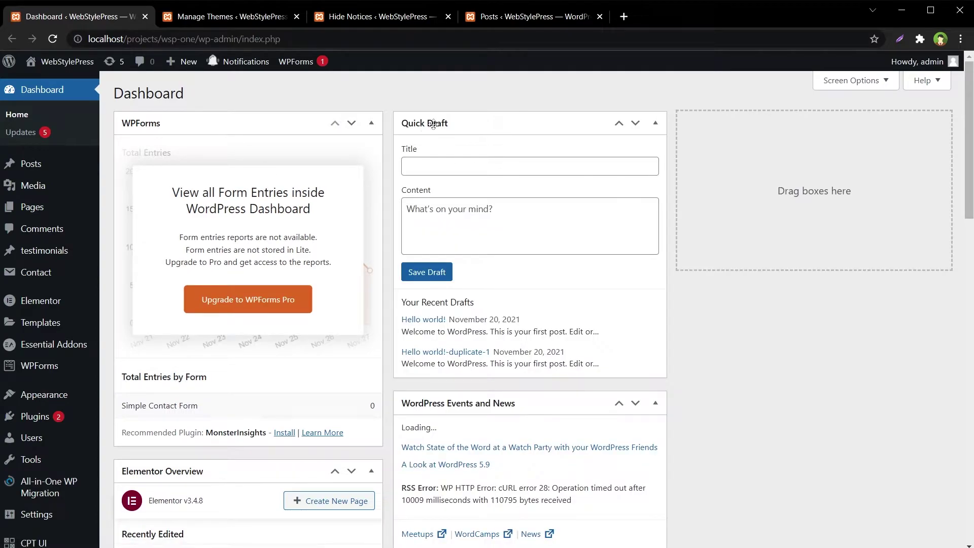
- Return to Hide Notices settings and open Installed Plugins in a new tab
{"action": "left_click", "coordinate": [380, 17]}
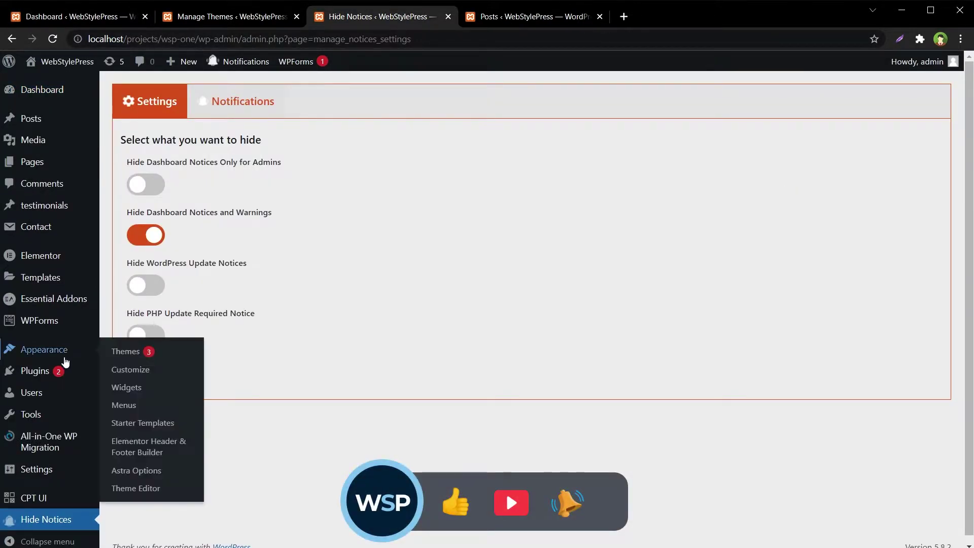
{"action": "mouse_move", "coordinate": [35, 371]}
{"action": "middle_click", "coordinate": [147, 374]}
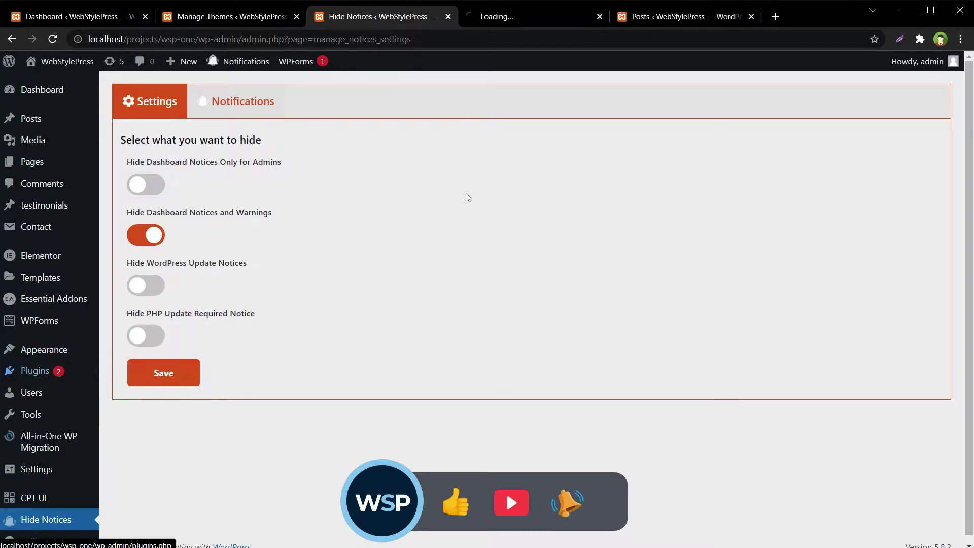
- Scroll through the installed plugins, then view the stored Dashboard notifications on Hide Notices' Notifications tab
{"action": "left_click", "coordinate": [518, 16]}
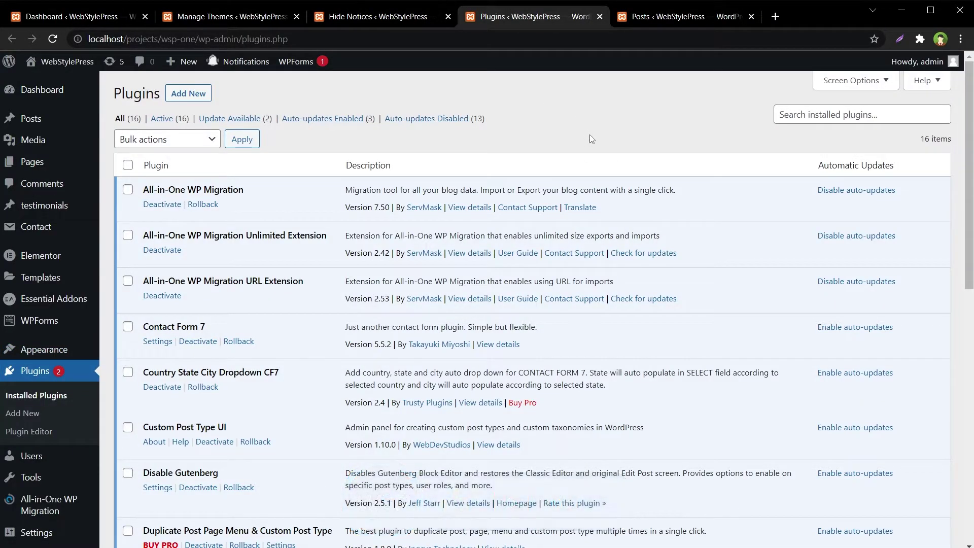
{"action": "scroll", "coordinate": [595, 216], "scroll_direction": "down", "scroll_amount": 6}
{"action": "scroll", "coordinate": [595, 216], "scroll_direction": "down", "scroll_amount": 5}
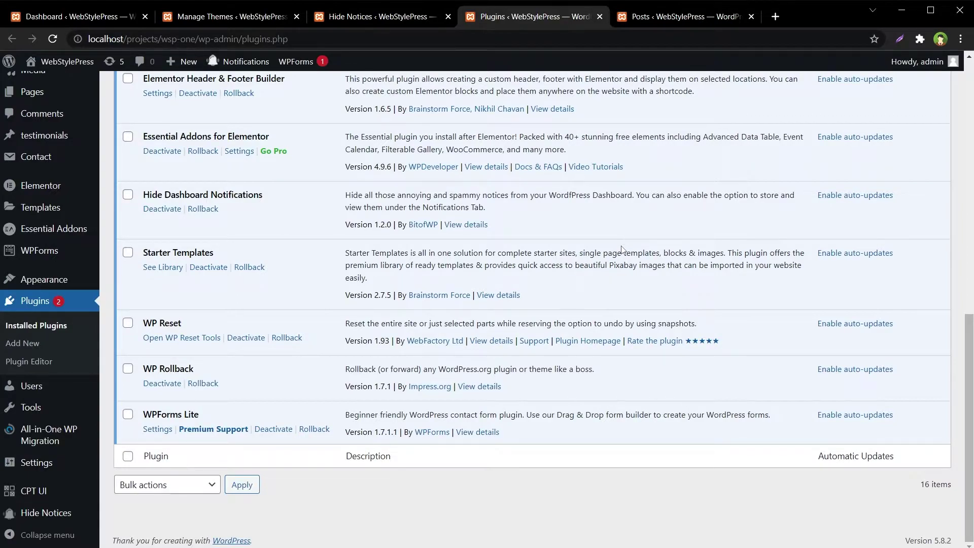
{"action": "scroll", "coordinate": [622, 248], "scroll_direction": "up", "scroll_amount": 10}
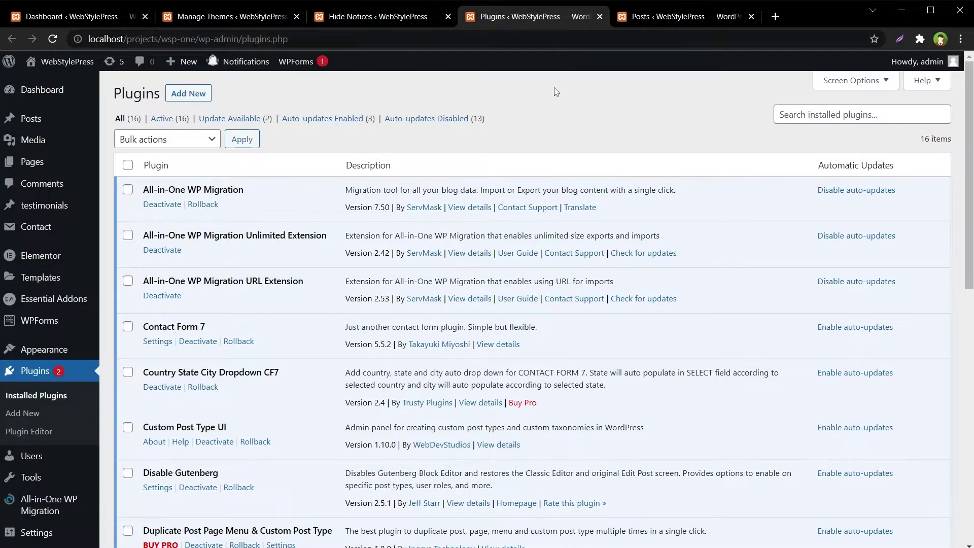
{"action": "key", "text": "ctrl+Page_Up"}
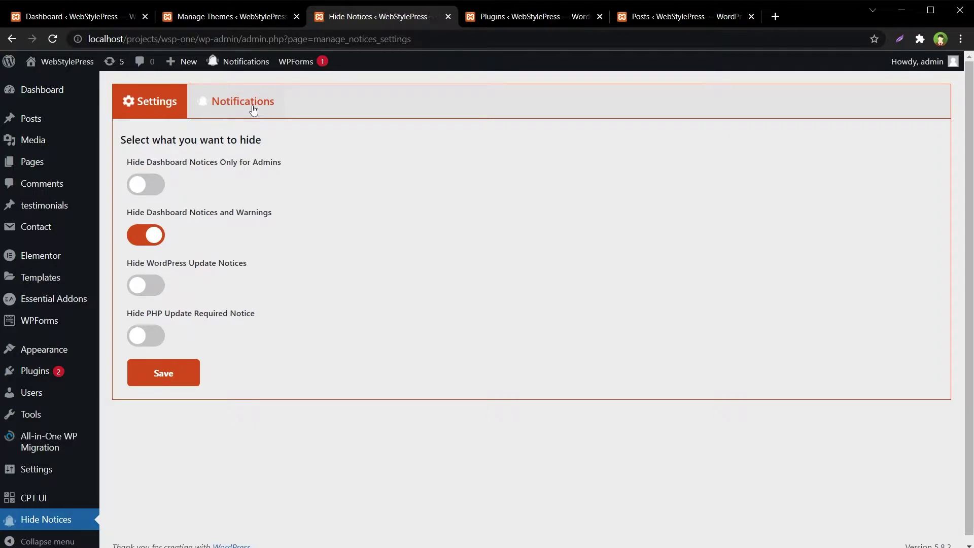
{"action": "left_click", "coordinate": [254, 105]}
- Deactivate the Hide Dashboard Notifications plugin from the Installed Plugins list
{"action": "mouse_move", "coordinate": [59, 368]}
{"action": "left_click", "coordinate": [123, 380]}
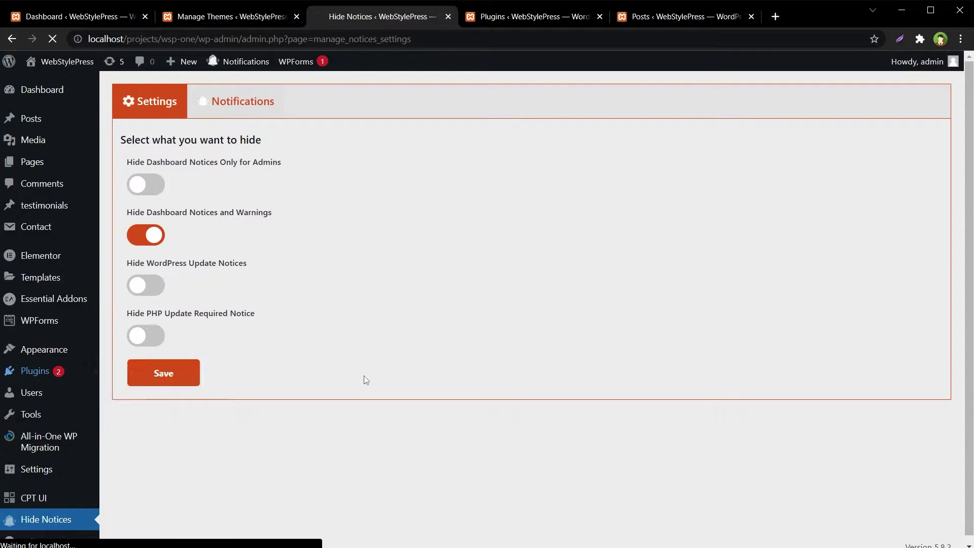
{"action": "scroll", "coordinate": [364, 379], "scroll_direction": "down", "scroll_amount": 5}
{"action": "scroll", "coordinate": [364, 380], "scroll_direction": "down", "scroll_amount": 2}
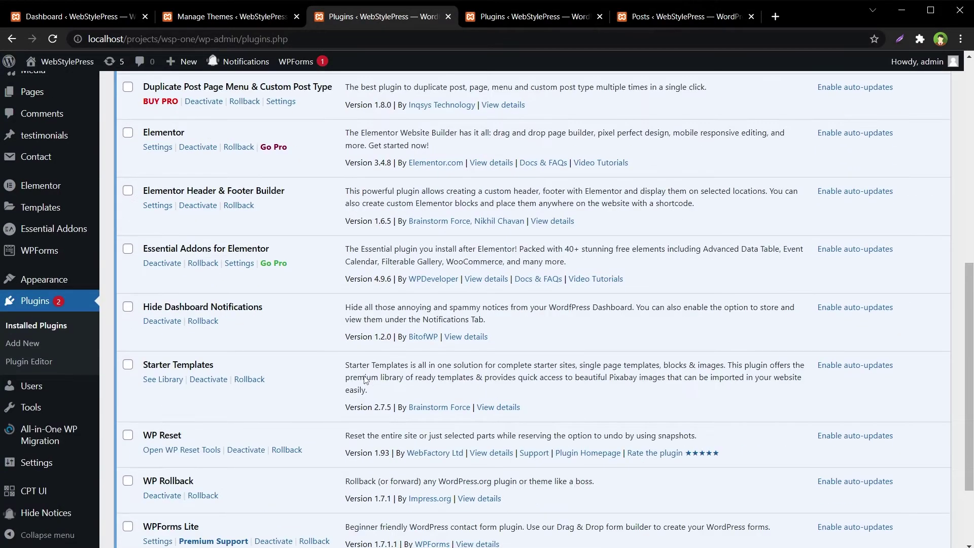
{"action": "left_click", "coordinate": [162, 320]}
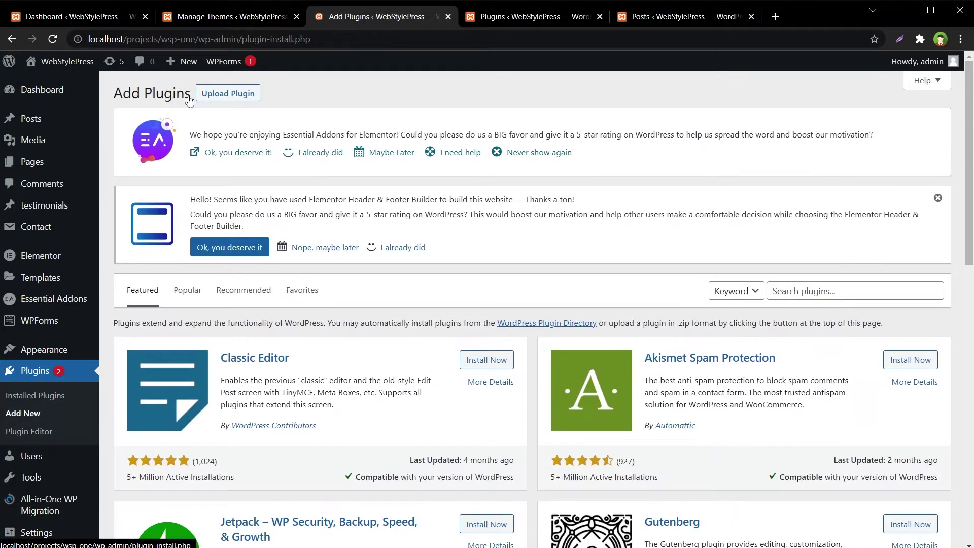
- Search for 'disable admin notices', then install and activate Disable Admin Notices individually
{"action": "left_click", "coordinate": [852, 291]}
{"action": "type", "text": "disable admin n"}
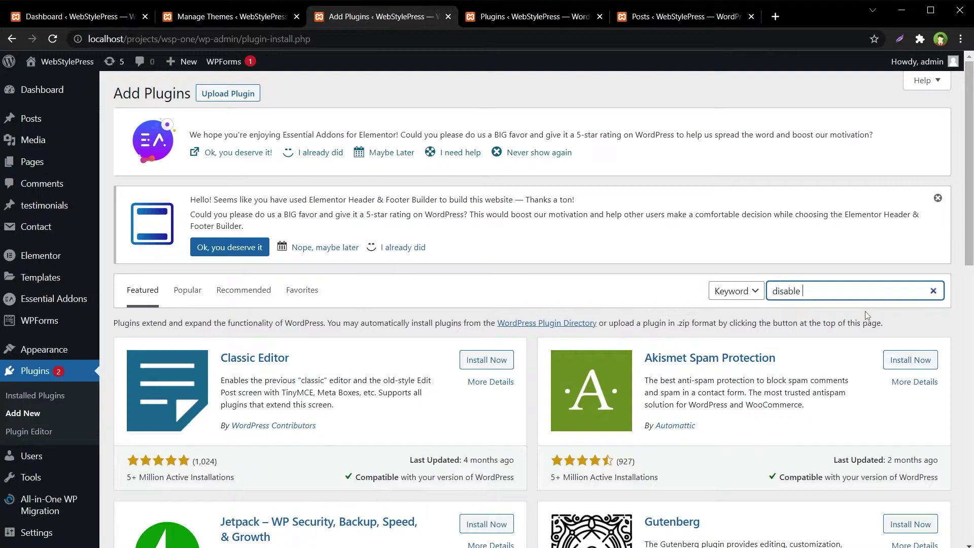
{"action": "type", "text": "otices"}
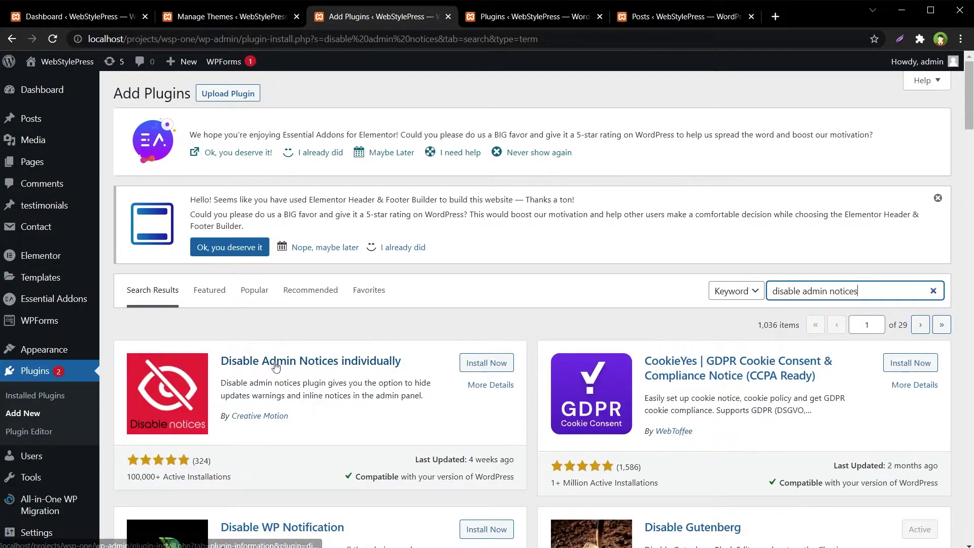
{"action": "left_click", "coordinate": [469, 370]}
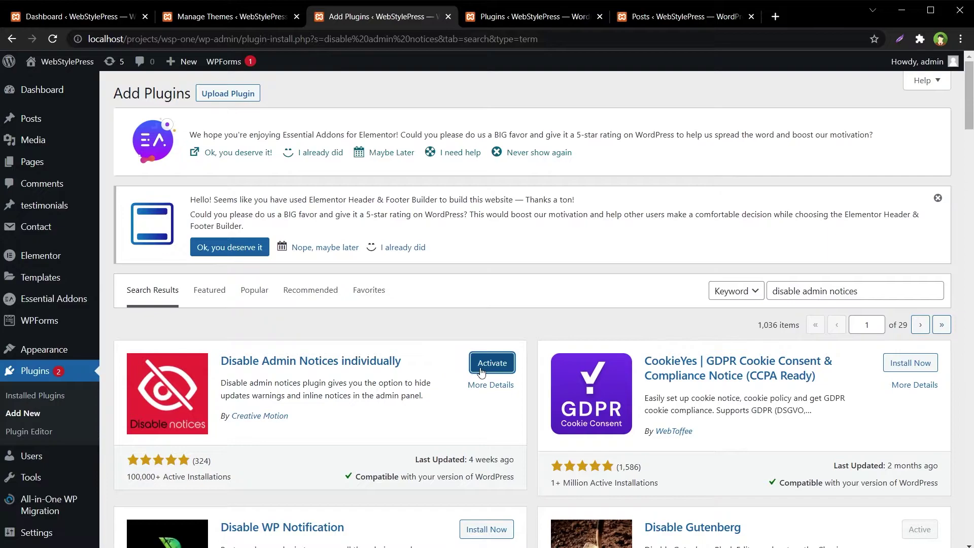
{"action": "left_click", "coordinate": [482, 372]}
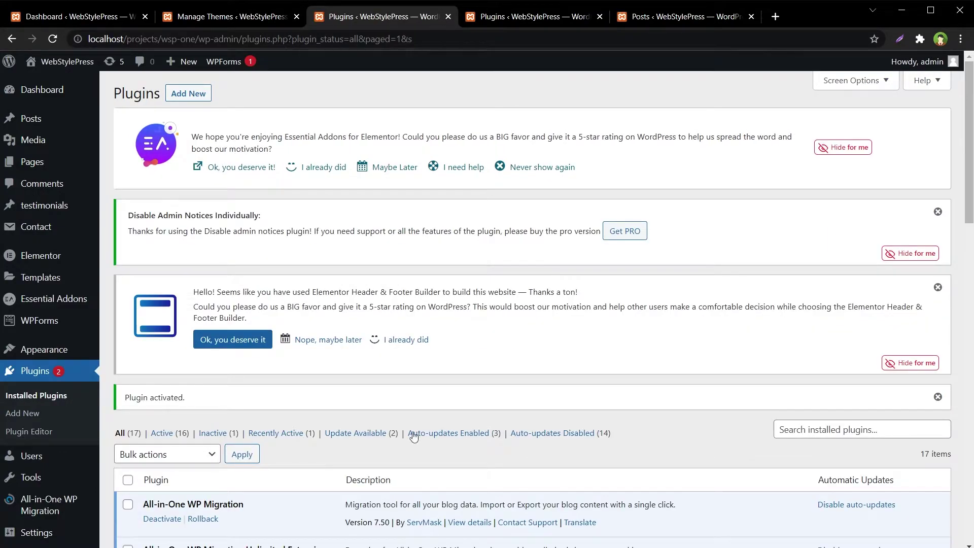
- Review the Disable Admin Notices 'Only selected' setting, then reload the Plugins tab to show per-notice hide options
{"action": "mouse_move", "coordinate": [36, 532]}
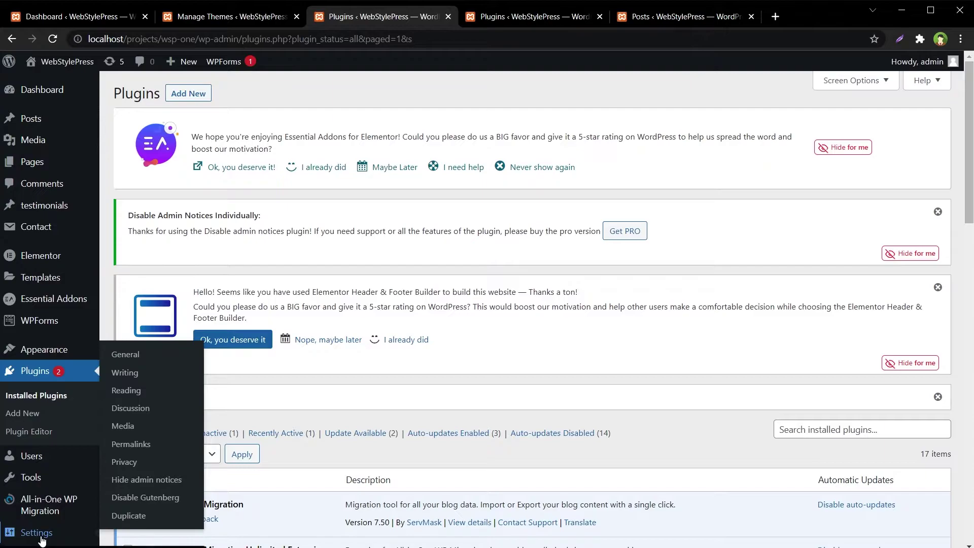
{"action": "left_click", "coordinate": [152, 481]}
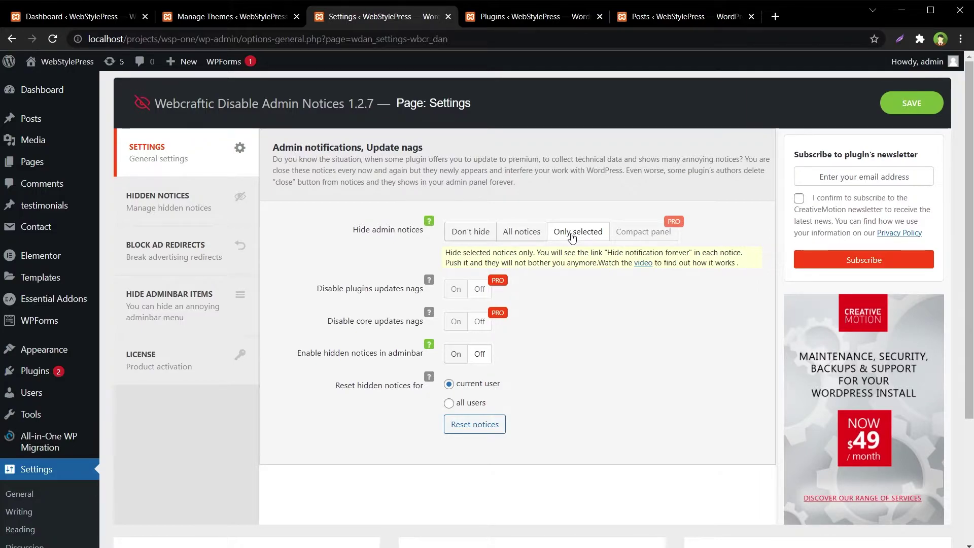
{"action": "left_click", "coordinate": [492, 20]}
{"action": "right_click", "coordinate": [572, 84]}
{"action": "left_click", "coordinate": [593, 124]}
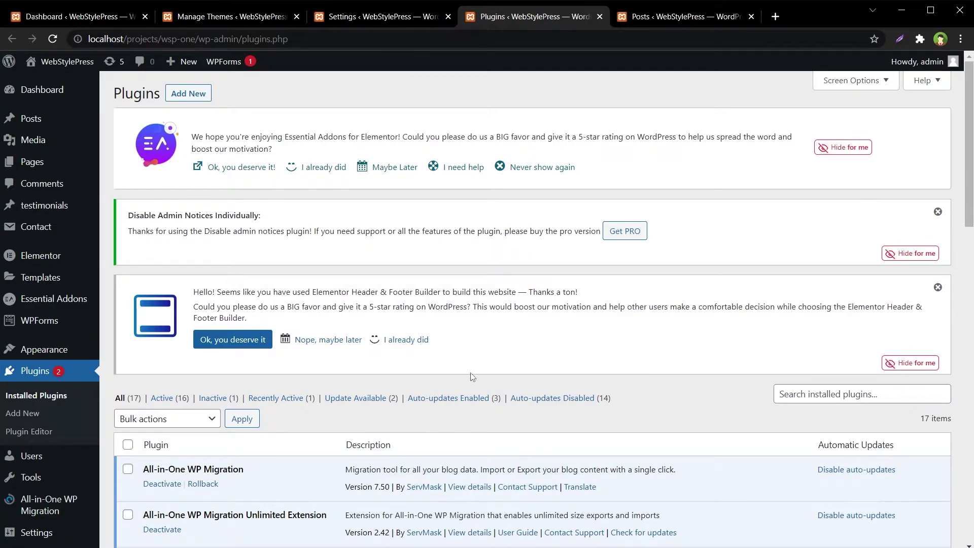
- Hide for me the Elementor, Disable Admin Notices and Essential Addons notices, then reload to confirm
{"action": "left_click", "coordinate": [901, 363]}
{"action": "left_click", "coordinate": [910, 253]}
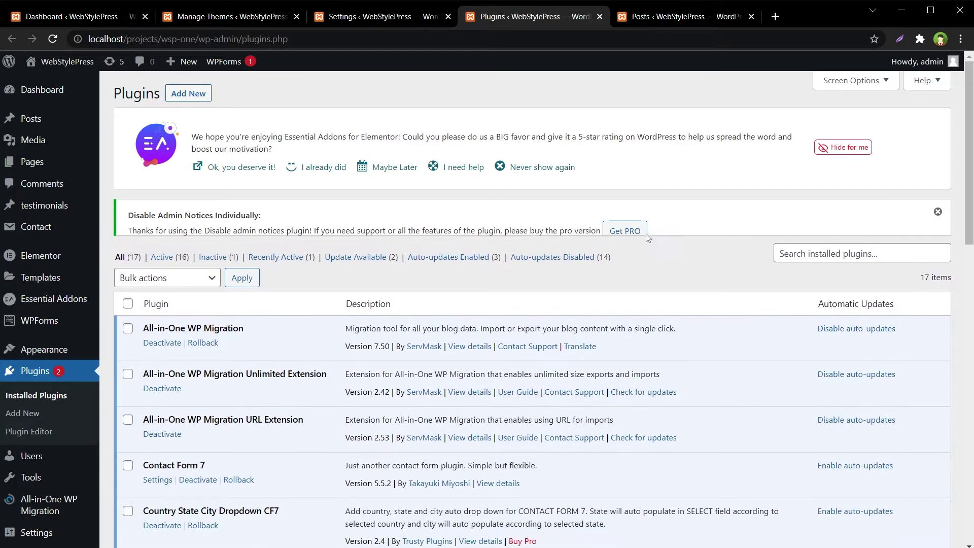
{"action": "left_click", "coordinate": [842, 148]}
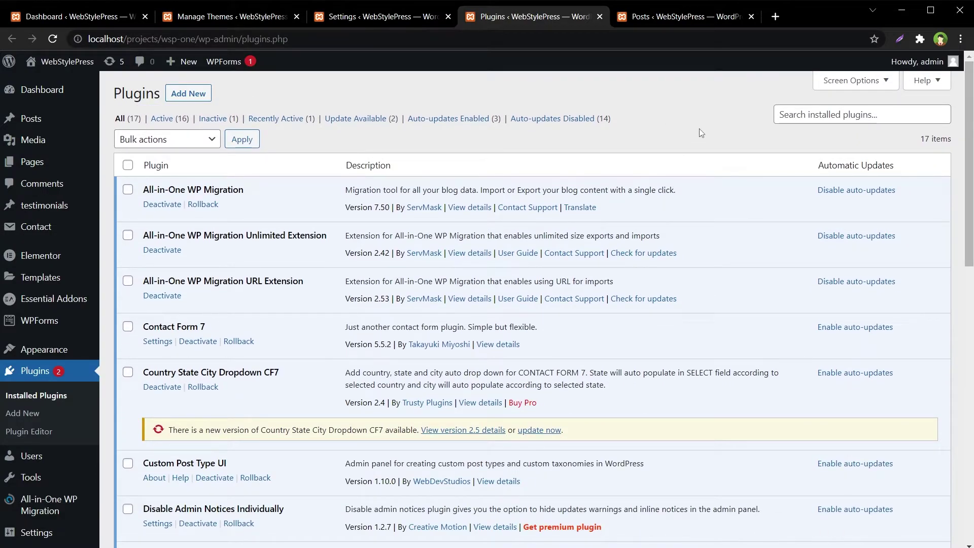
{"action": "right_click", "coordinate": [684, 125]}
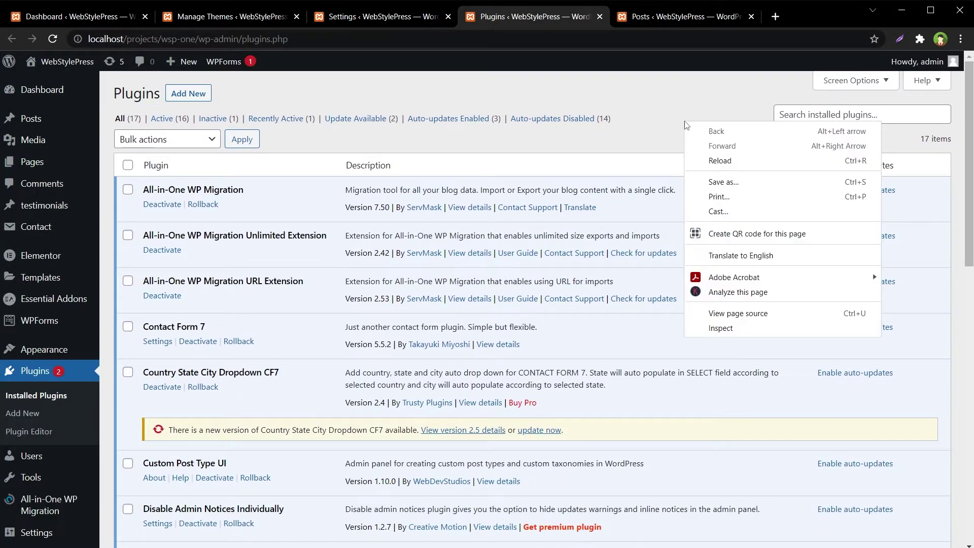
{"action": "left_click", "coordinate": [730, 162]}
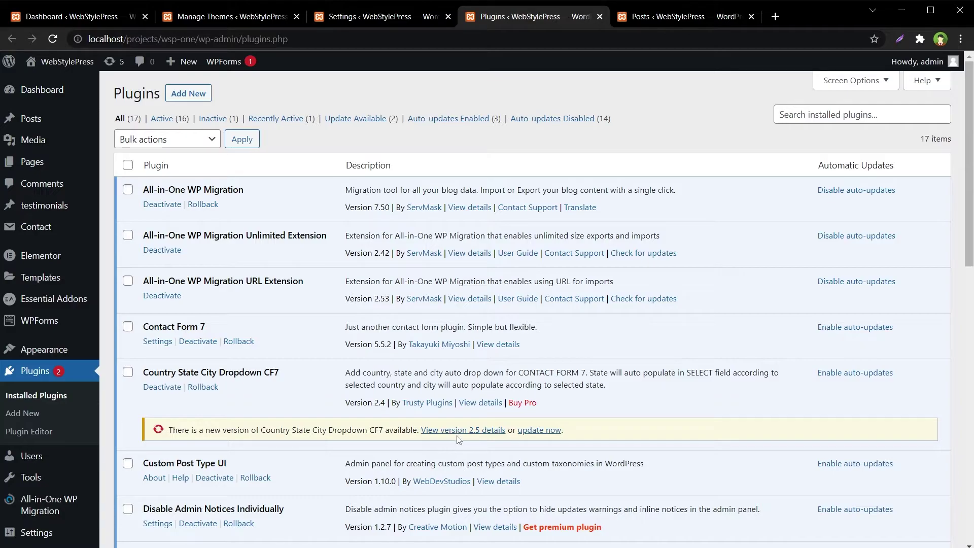
{"action": "scroll", "coordinate": [467, 444], "scroll_direction": "down", "scroll_amount": 15}
{"action": "scroll", "coordinate": [608, 436], "scroll_direction": "up", "scroll_amount": 15}
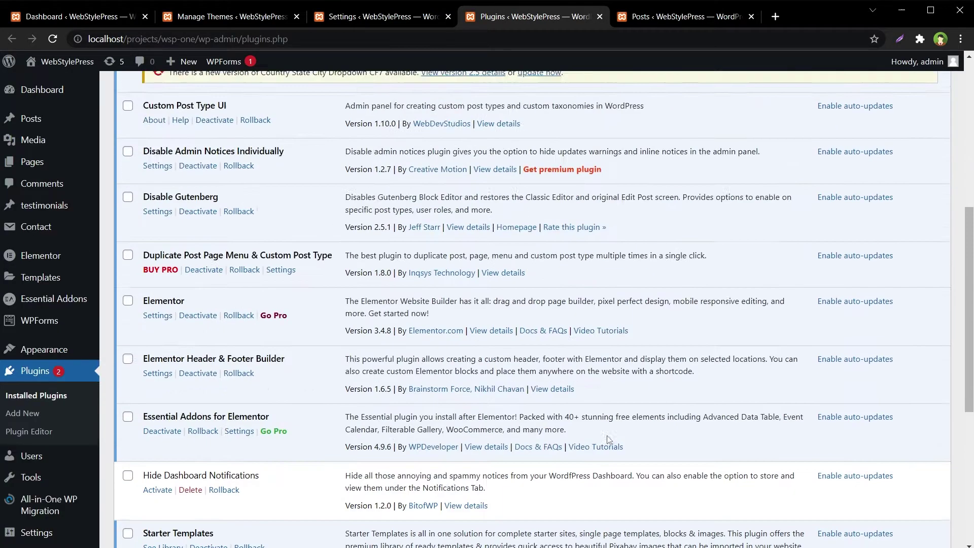
{"action": "left_click", "coordinate": [369, 17]}
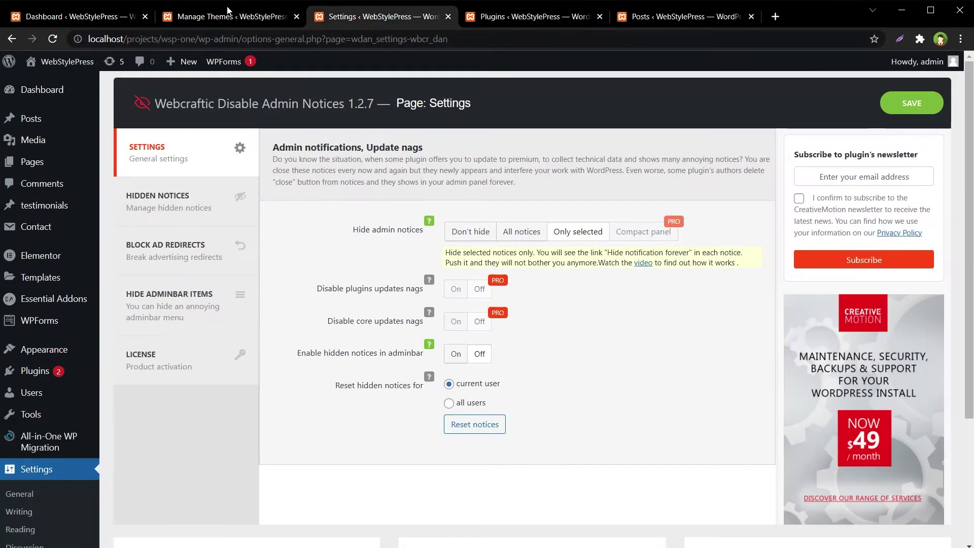
{"action": "left_click", "coordinate": [226, 12]}
{"action": "right_click", "coordinate": [777, 351]}
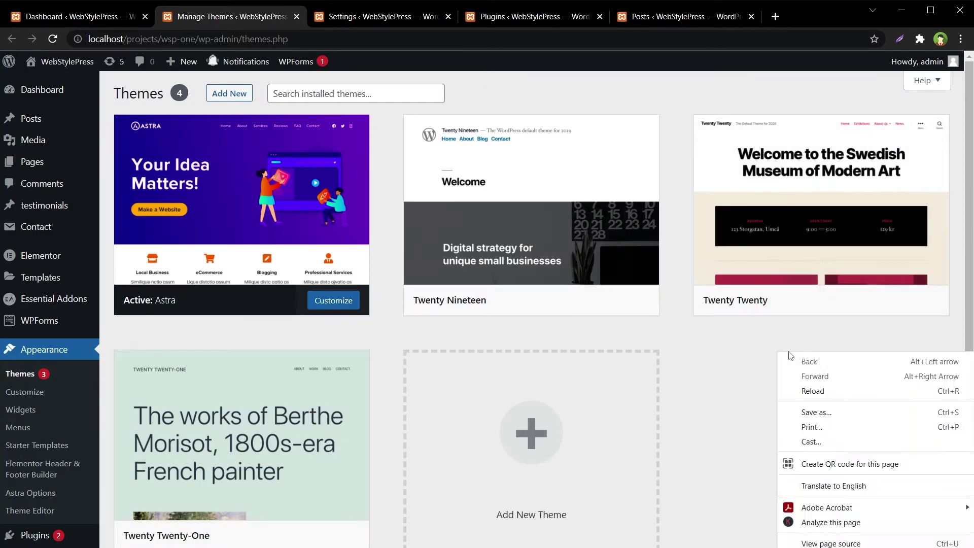
{"action": "left_click", "coordinate": [809, 389]}
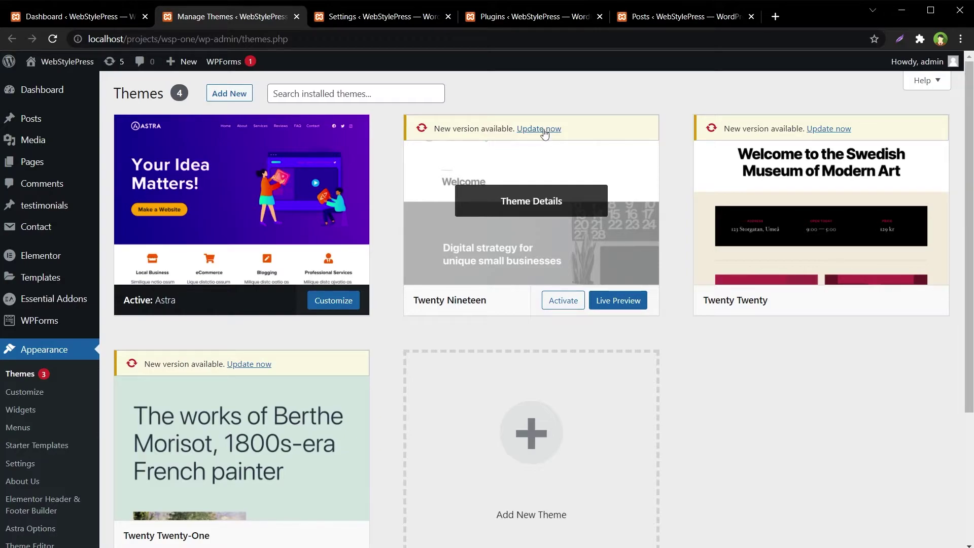
{"action": "left_click", "coordinate": [71, 17]}
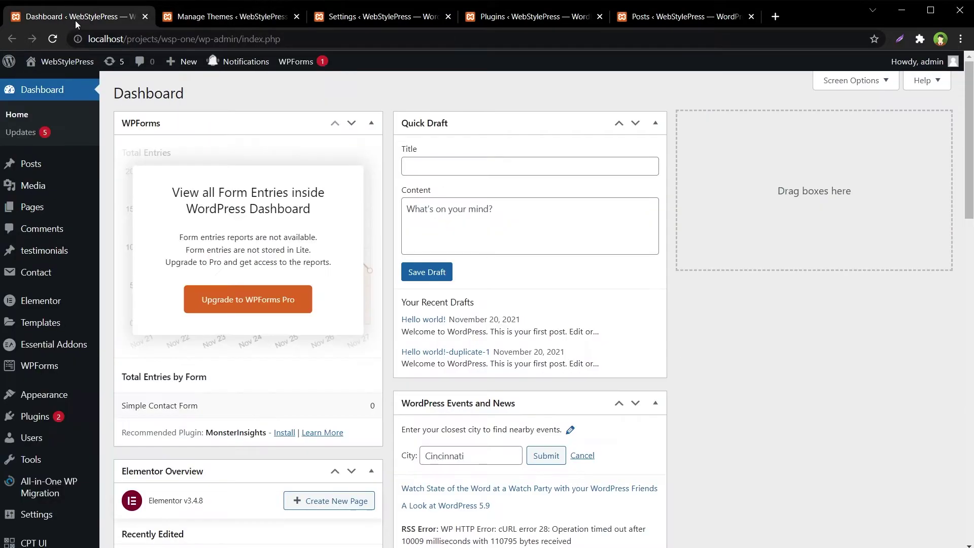
{"action": "right_click", "coordinate": [729, 294]}
{"action": "left_click", "coordinate": [771, 332]}
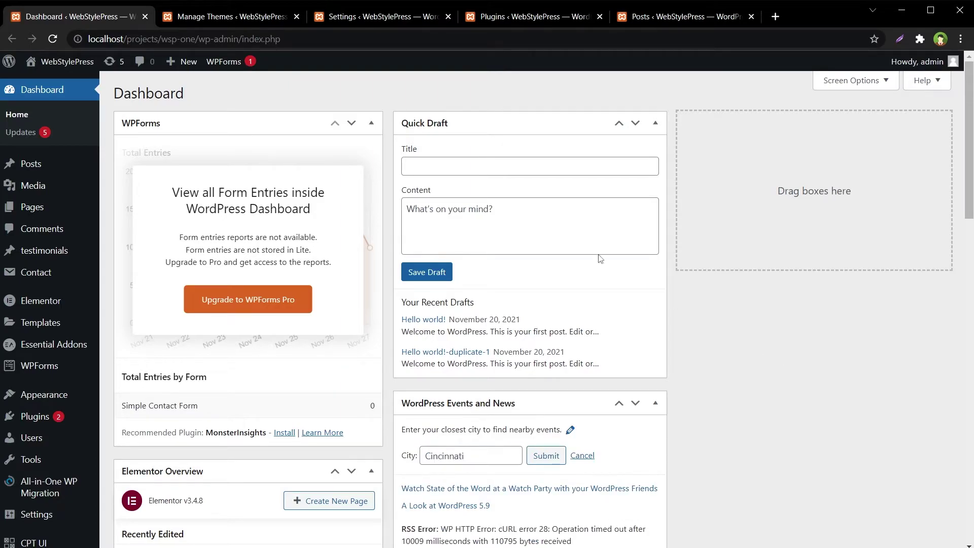
{"action": "left_click", "coordinate": [218, 16]}
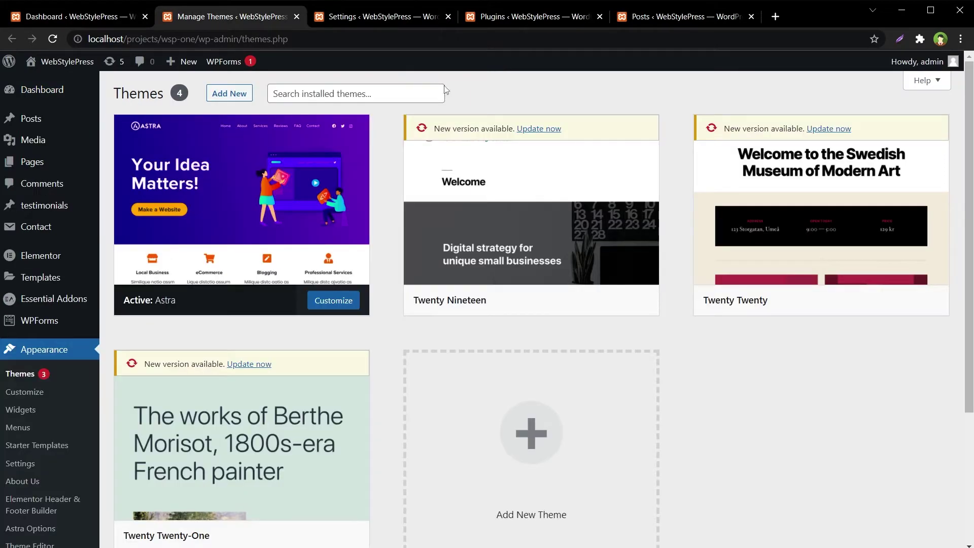
{"action": "left_click", "coordinate": [387, 18]}
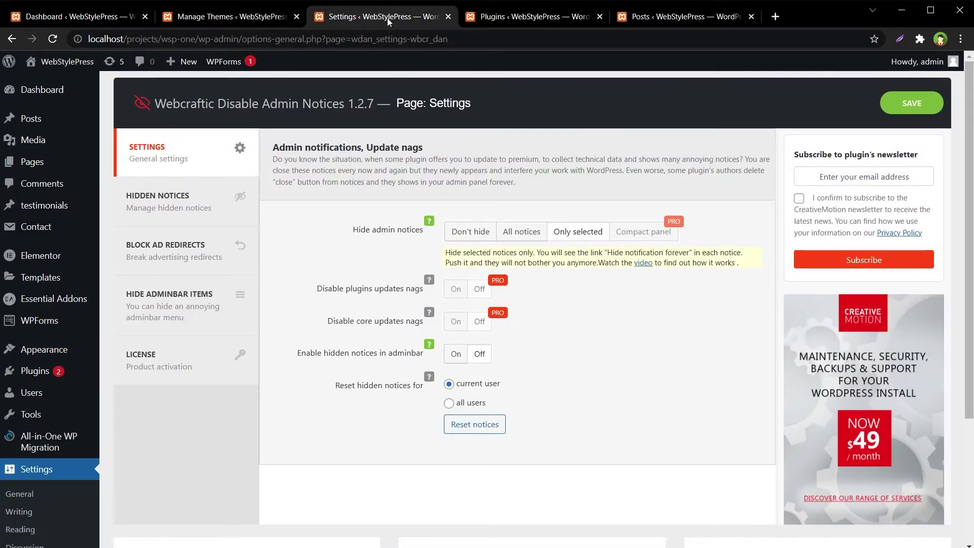
{"action": "left_click", "coordinate": [505, 17]}
{"action": "scroll", "coordinate": [526, 418], "scroll_direction": "down", "scroll_amount": 6}
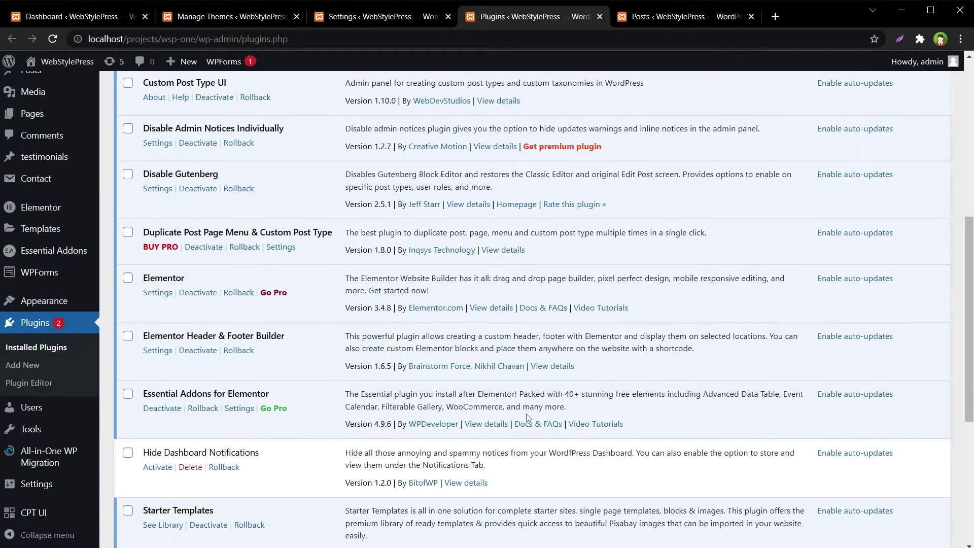
{"action": "scroll", "coordinate": [527, 419], "scroll_direction": "down", "scroll_amount": 5}
{"action": "scroll", "coordinate": [608, 253], "scroll_direction": "up", "scroll_amount": 12}
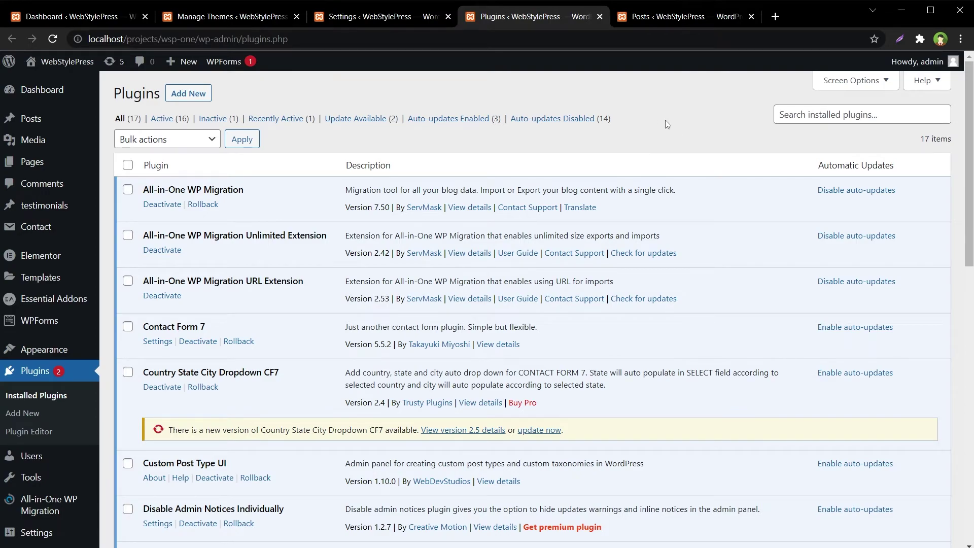
{"action": "key", "text": "ctrl+shift+Tab"}
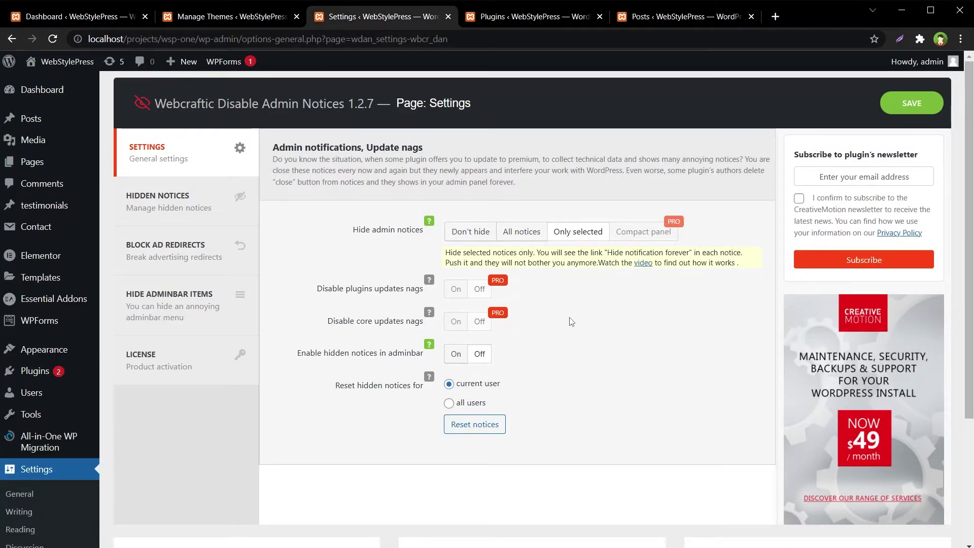
- Reset the hidden notices and reload the Dashboard so the notices reappear
{"action": "left_click", "coordinate": [473, 432]}
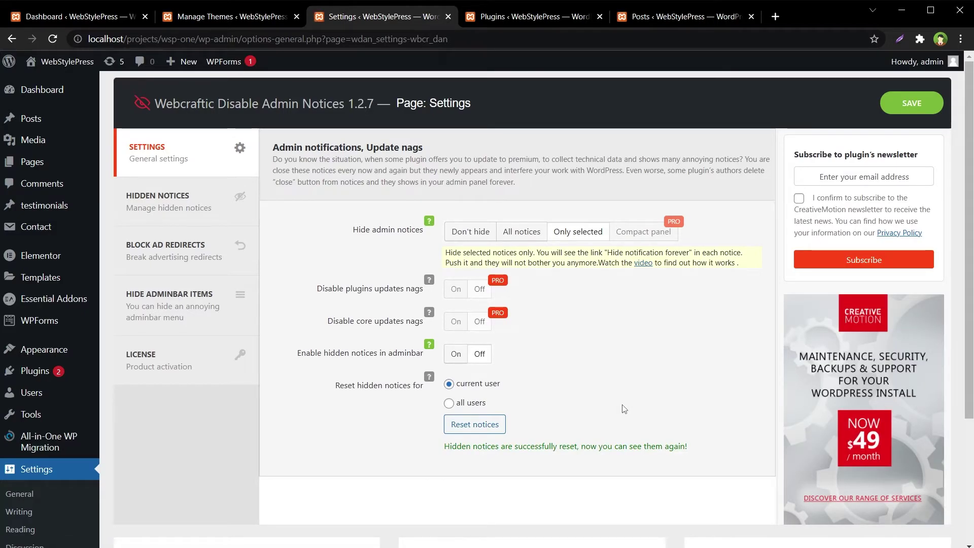
{"action": "key", "text": "ctrl+1"}
{"action": "right_click", "coordinate": [735, 300]}
{"action": "left_click", "coordinate": [786, 339]}
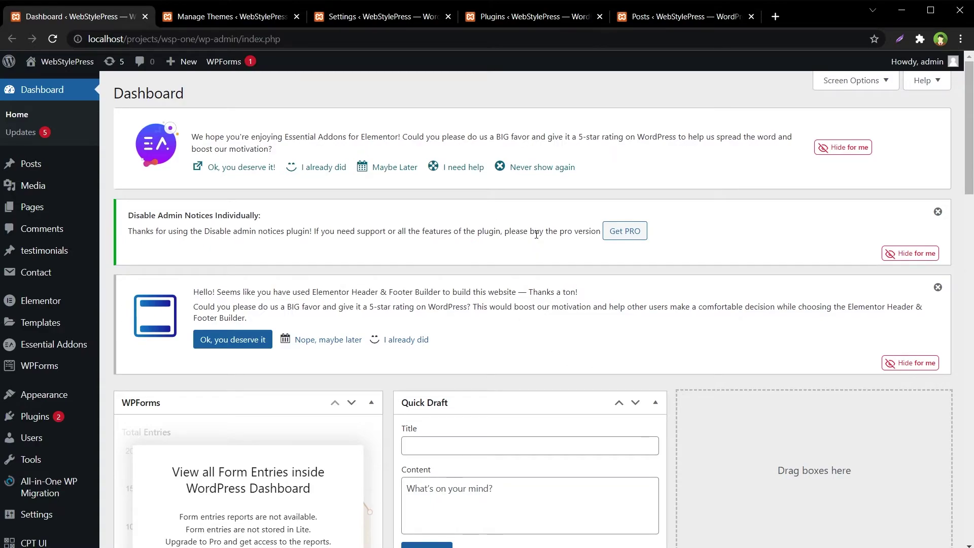
- Hide for me the Essential Addons, Disable Admin Notices and Elementor notices, then reload the Dashboard
{"action": "left_click", "coordinate": [843, 152]}
{"action": "left_click", "coordinate": [892, 164]}
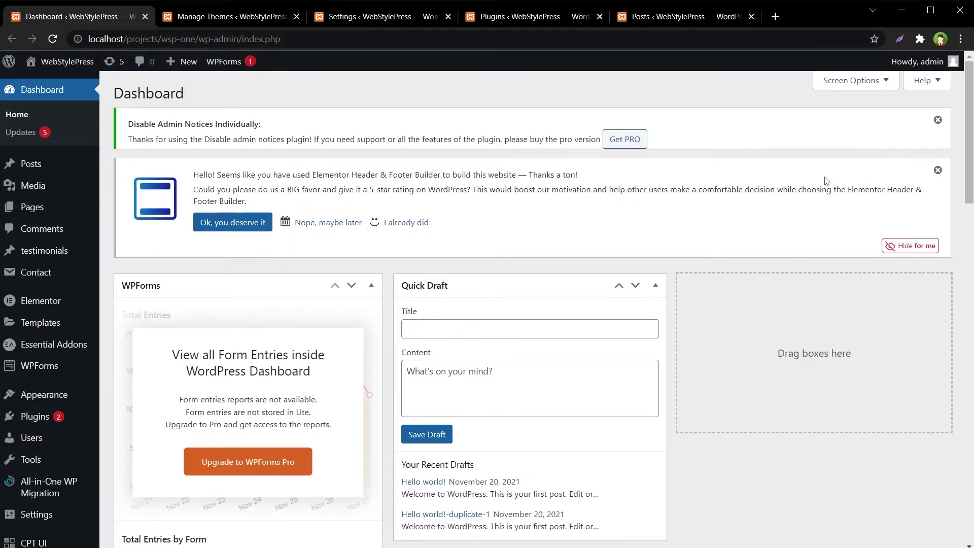
{"action": "left_click", "coordinate": [887, 197]}
{"action": "right_click", "coordinate": [795, 325]}
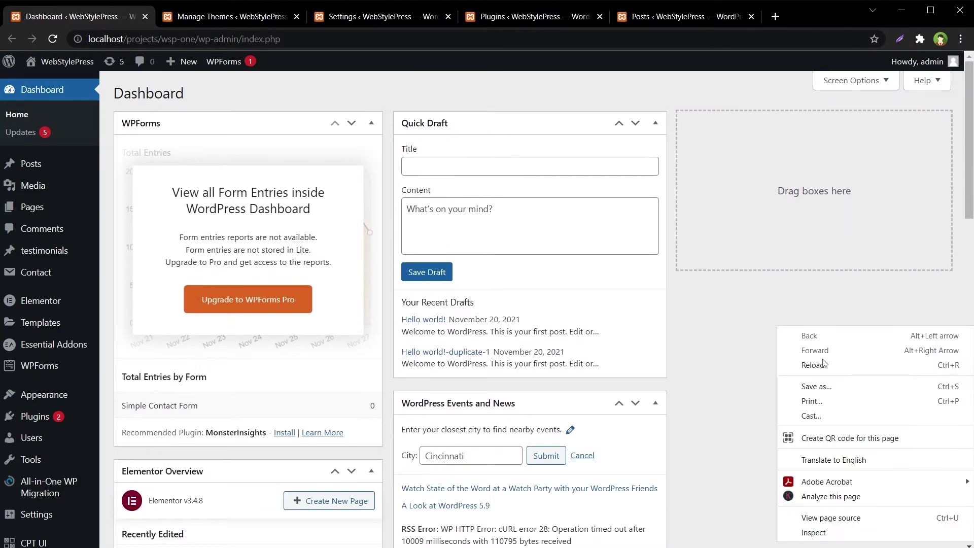
{"action": "left_click", "coordinate": [824, 361]}
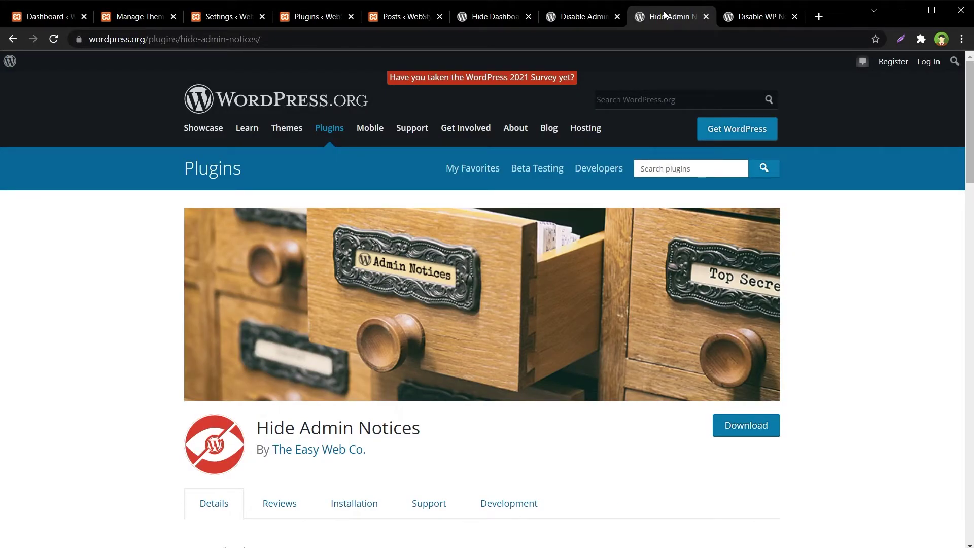
- Review the Hide Admin Notices plugin page, highlighting its title and scrolling through its details
{"action": "scroll", "coordinate": [845, 262], "scroll_direction": "down", "scroll_amount": 5}
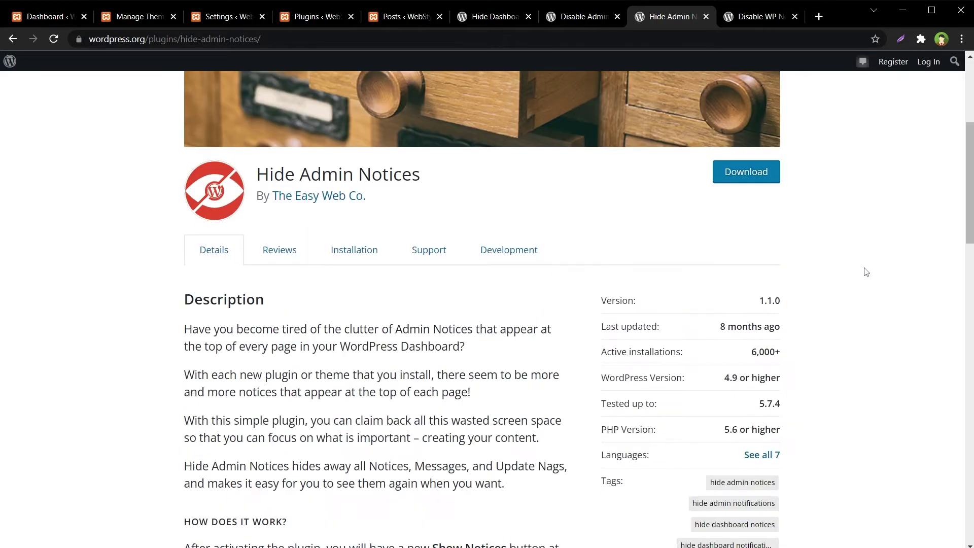
{"action": "left_click_drag", "start_coordinate": [259, 172], "coordinate": [443, 181]}
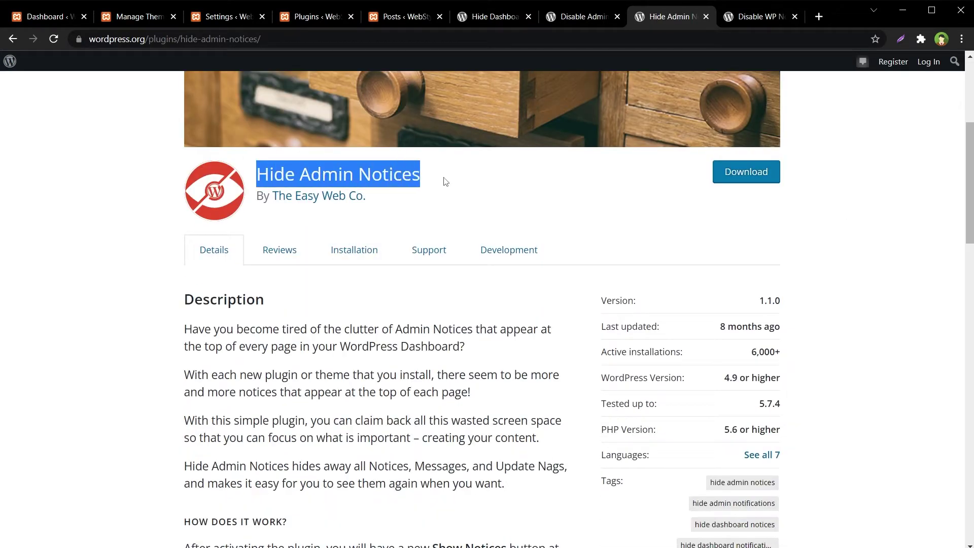
{"action": "left_click", "coordinate": [124, 250]}
{"action": "scroll", "coordinate": [122, 330], "scroll_direction": "down", "scroll_amount": 16}
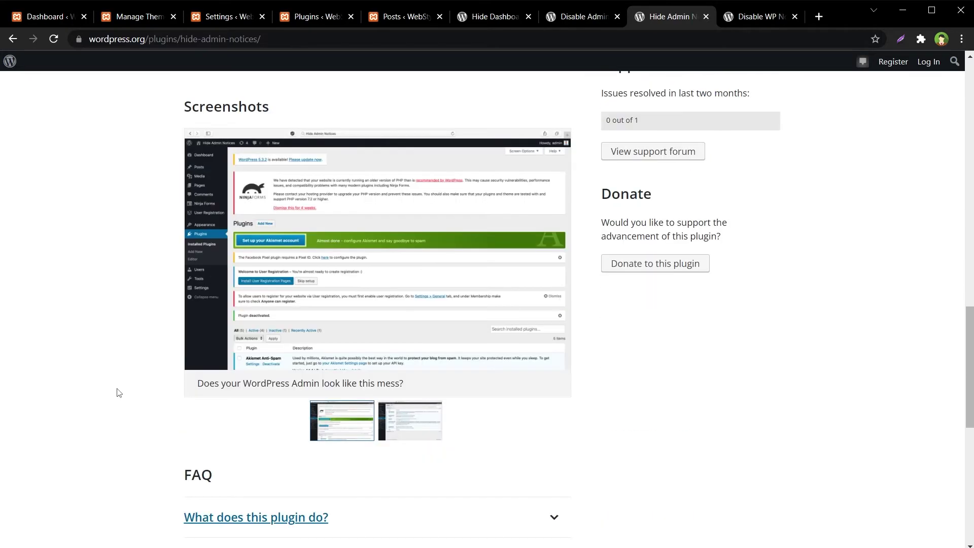
{"action": "scroll", "coordinate": [127, 312], "scroll_direction": "up", "scroll_amount": 8}
{"action": "scroll", "coordinate": [127, 313], "scroll_direction": "up", "scroll_amount": 8}
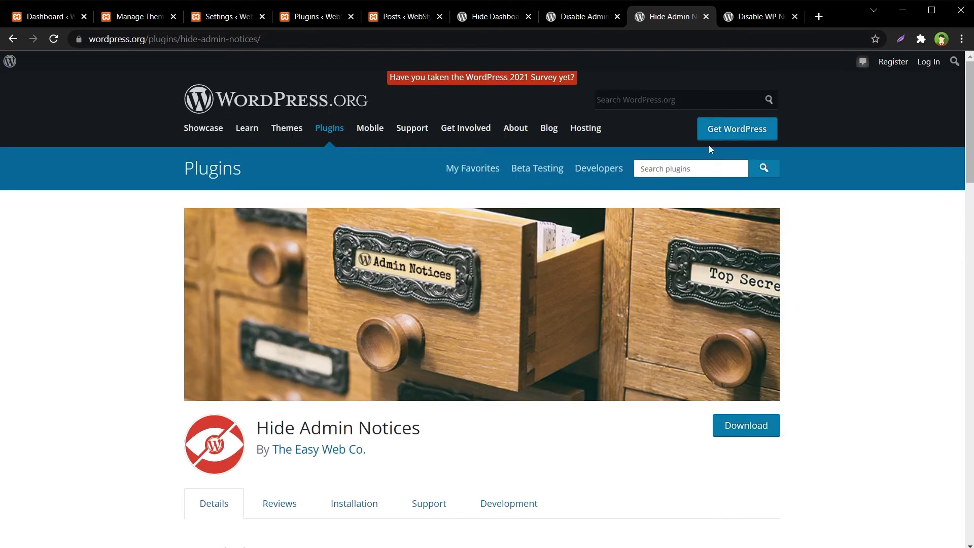
- Review the Disable WP Notification plugin page, highlighting its title and scrolling through its details
{"action": "left_click", "coordinate": [748, 17]}
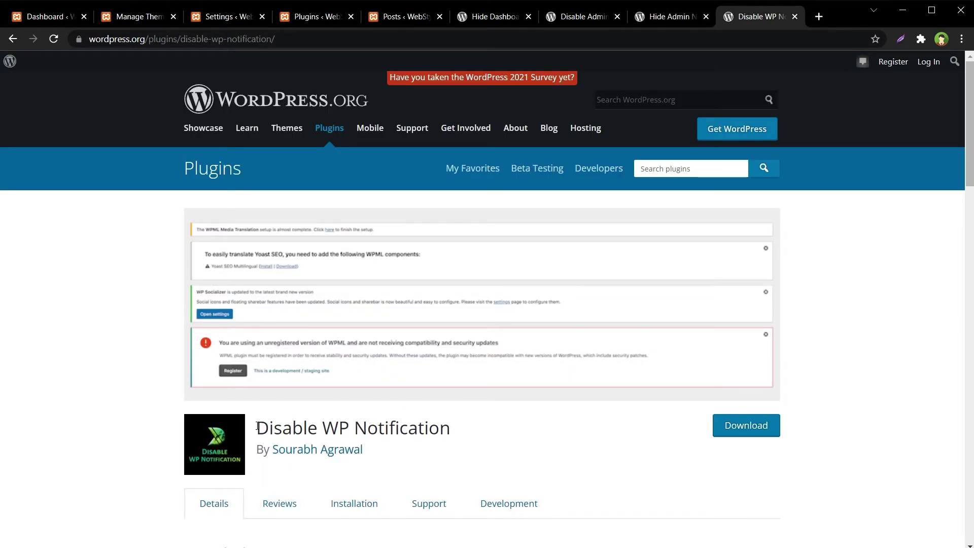
{"action": "left_click_drag", "start_coordinate": [258, 426], "coordinate": [452, 428]}
{"action": "scroll", "coordinate": [81, 376], "scroll_direction": "down", "scroll_amount": 6}
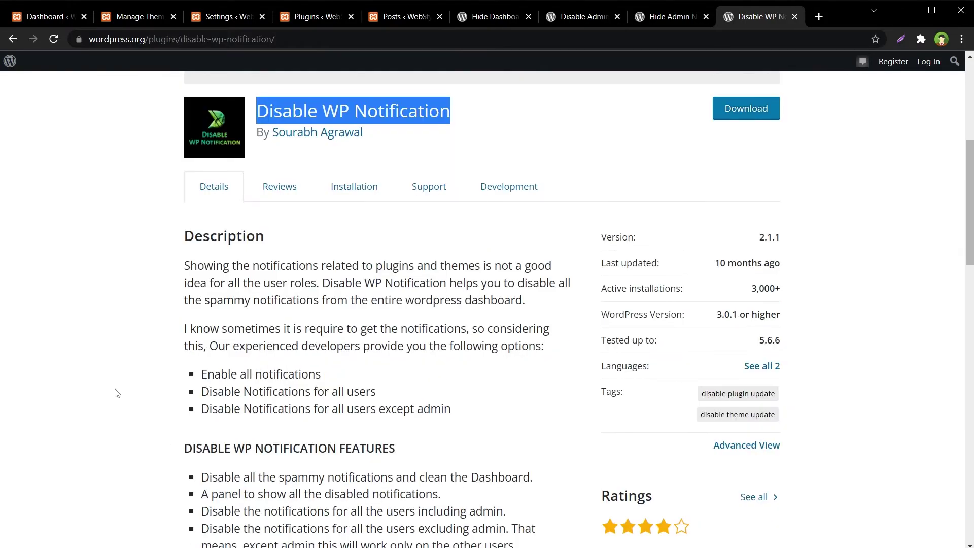
{"action": "scroll", "coordinate": [121, 398], "scroll_direction": "down", "scroll_amount": 10}
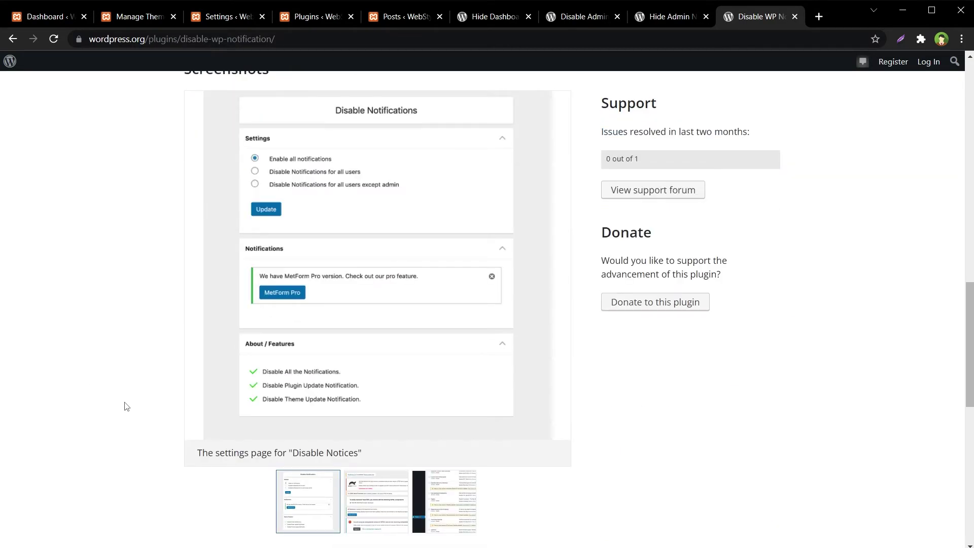
{"action": "scroll", "coordinate": [126, 403], "scroll_direction": "up", "scroll_amount": 16}
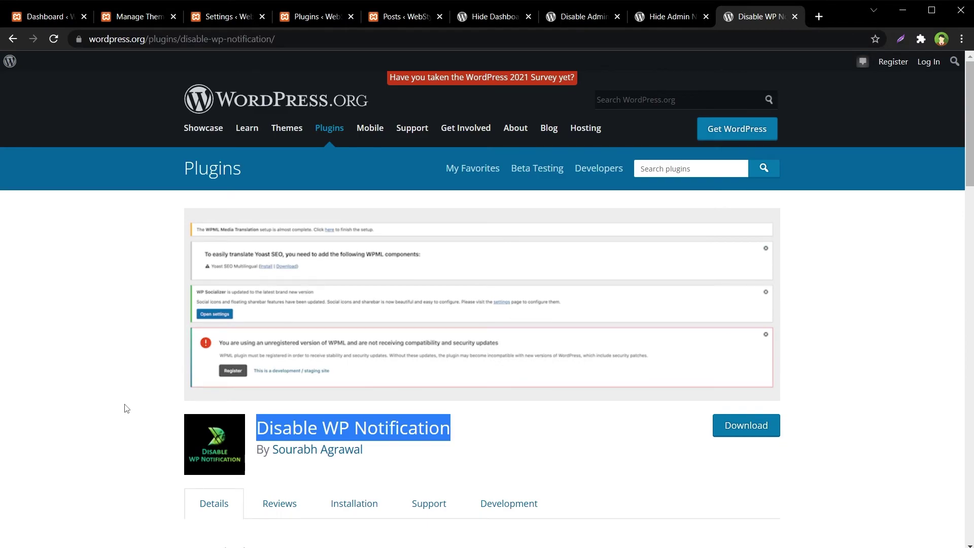
{"action": "left_click", "coordinate": [126, 376]}
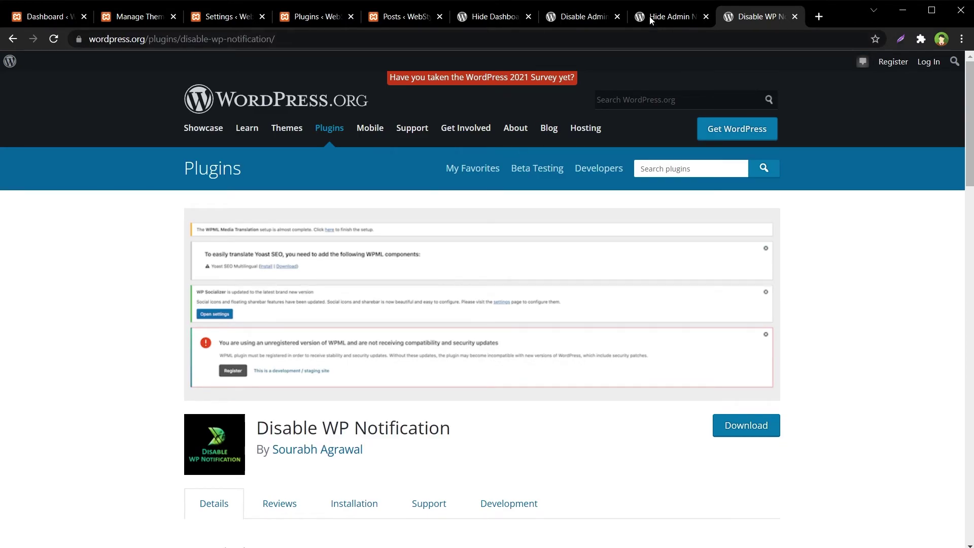
- Review the Hide Dashboard Notifications plugin page, then bring up the Disable Admin Notices individually page
{"action": "left_click", "coordinate": [491, 16]}
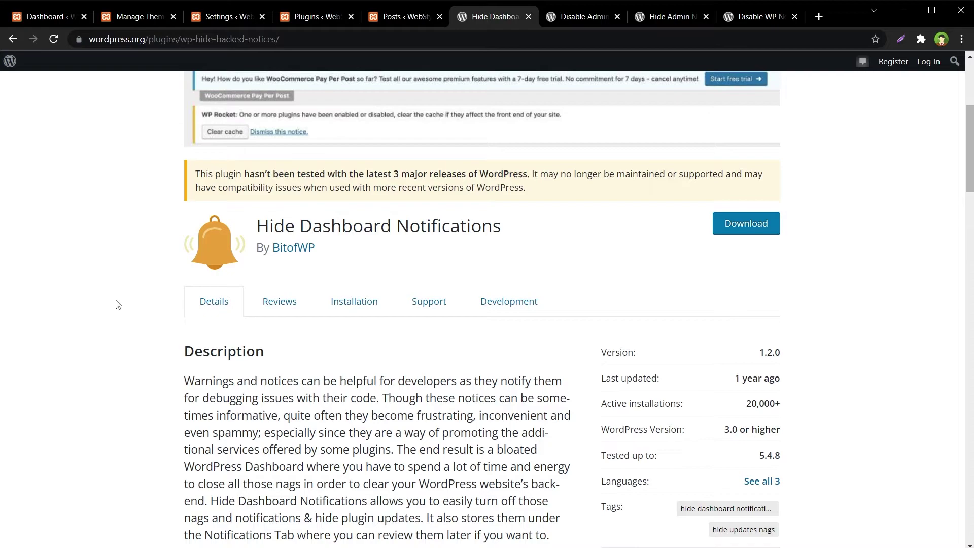
{"action": "scroll", "coordinate": [119, 305], "scroll_direction": "up", "scroll_amount": 1}
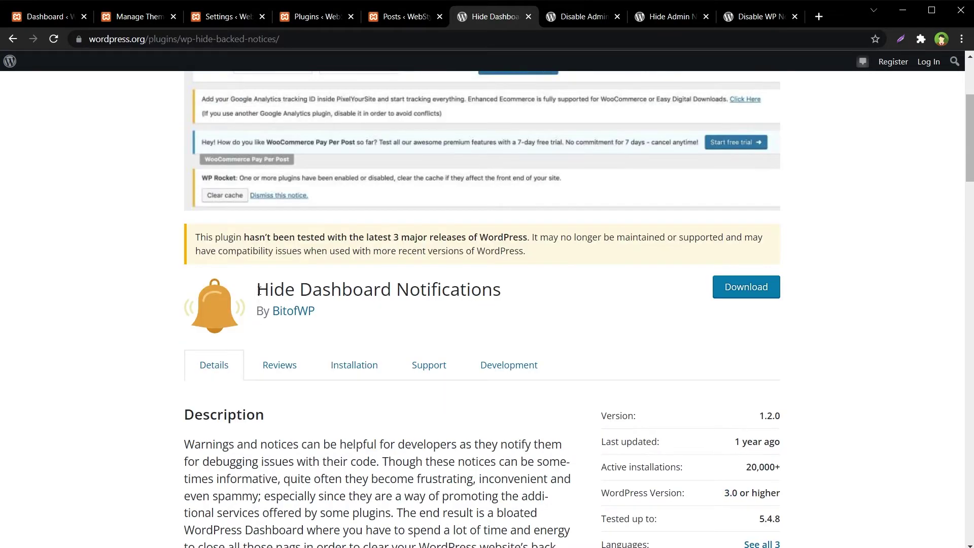
{"action": "left_click_drag", "start_coordinate": [258, 292], "coordinate": [502, 294]}
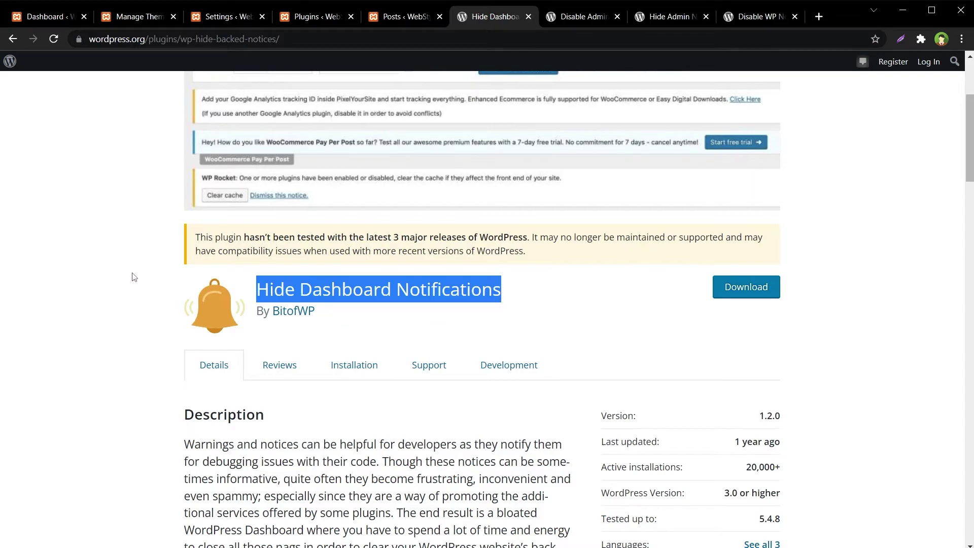
{"action": "left_click", "coordinate": [135, 258]}
{"action": "scroll", "coordinate": [134, 258], "scroll_direction": "up", "scroll_amount": 3}
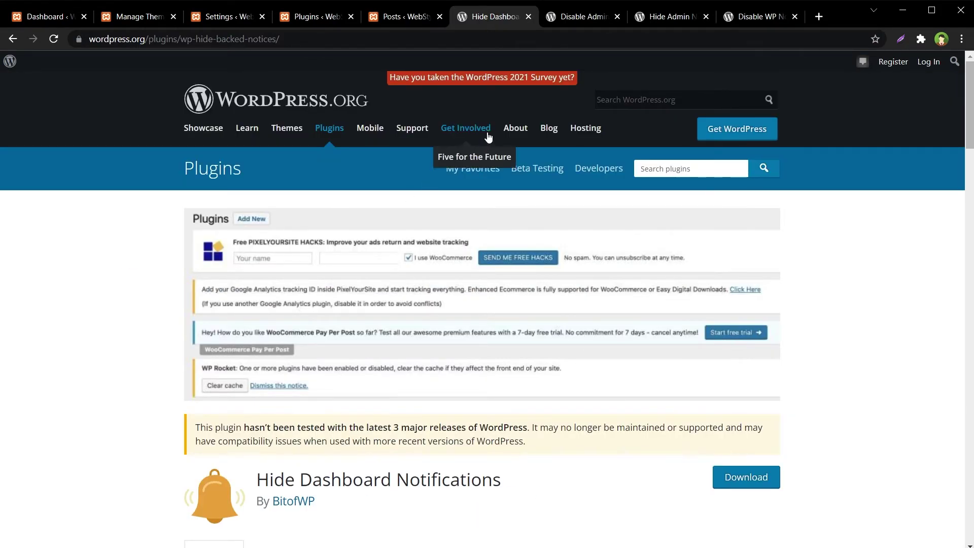
{"action": "left_click", "coordinate": [573, 17]}
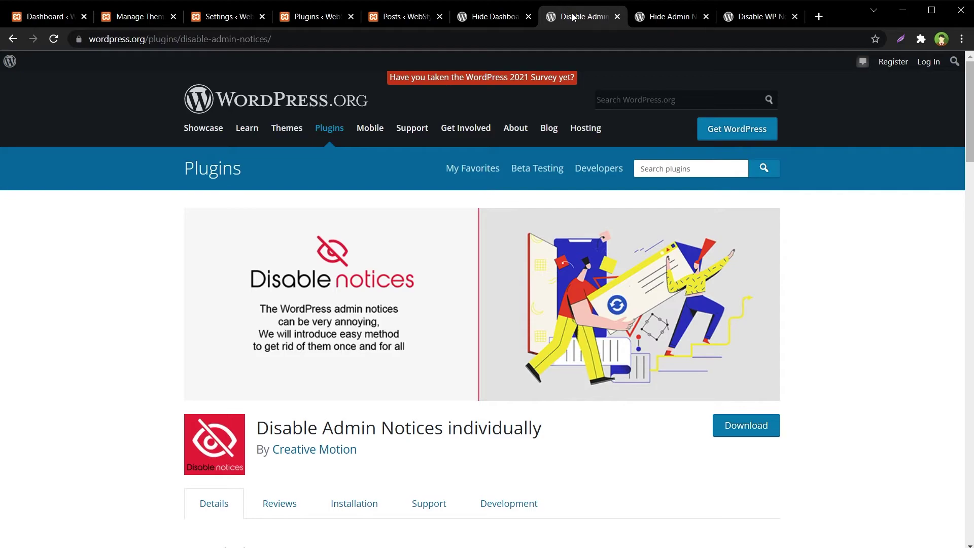
{"action": "scroll", "coordinate": [135, 365], "scroll_direction": "down", "scroll_amount": 2}
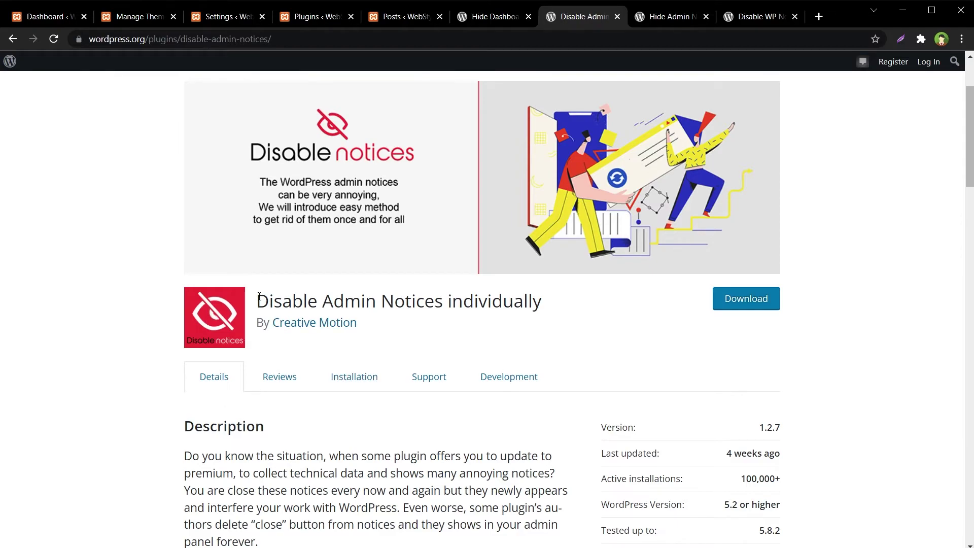
{"action": "left_click_drag", "start_coordinate": [258, 295], "coordinate": [541, 295]}
{"action": "left_click", "coordinate": [489, 16]}
{"action": "scroll", "coordinate": [644, 228], "scroll_direction": "down", "scroll_amount": 3}
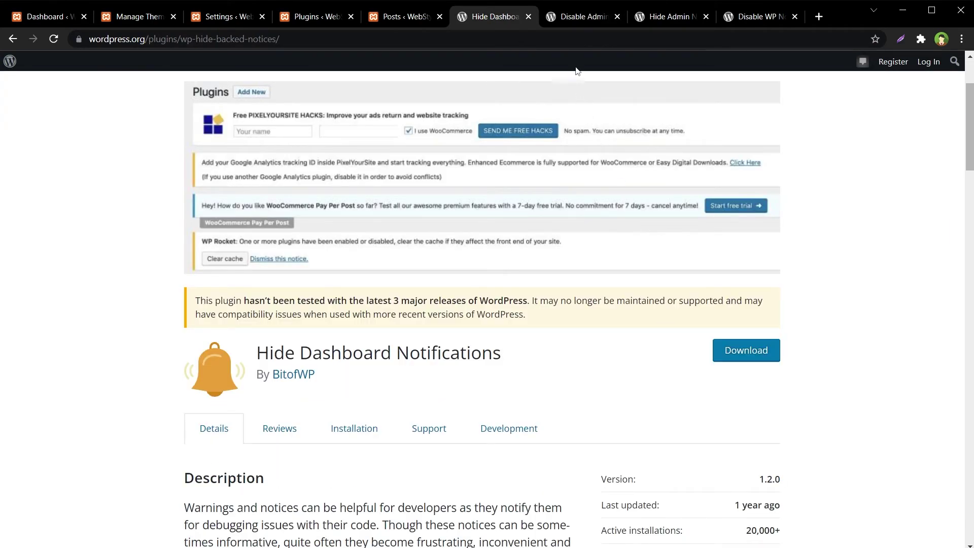
{"action": "left_click", "coordinate": [571, 16]}
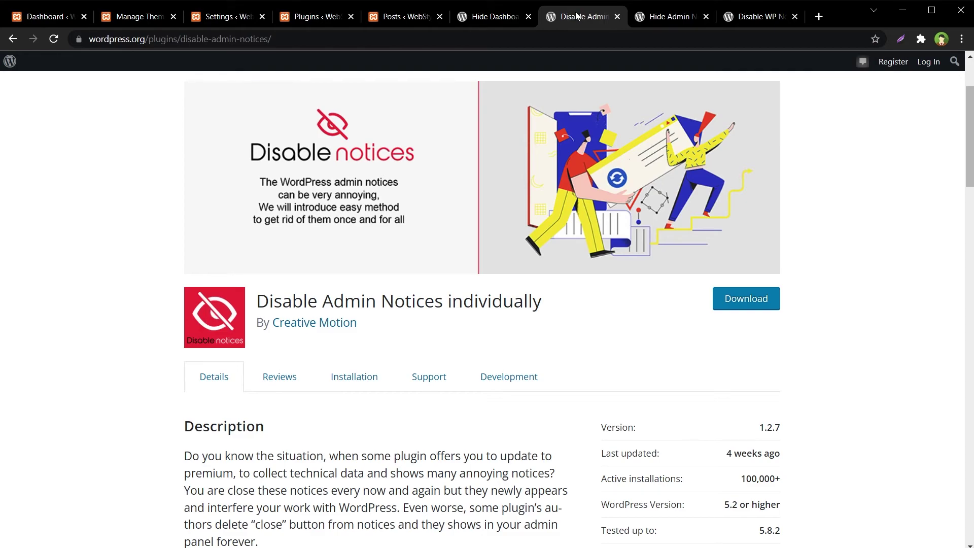
{"action": "left_click", "coordinate": [516, 16]}
{"action": "left_click", "coordinate": [566, 15]}
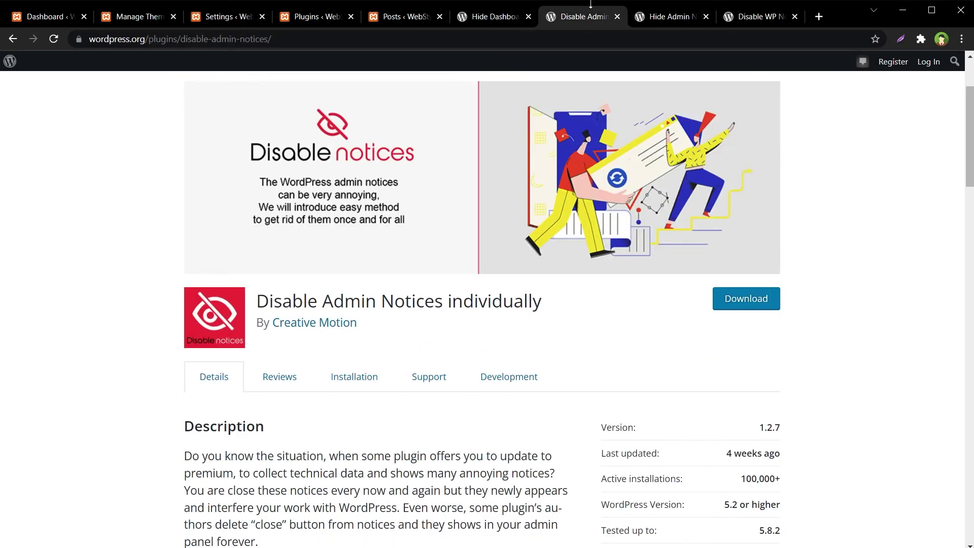